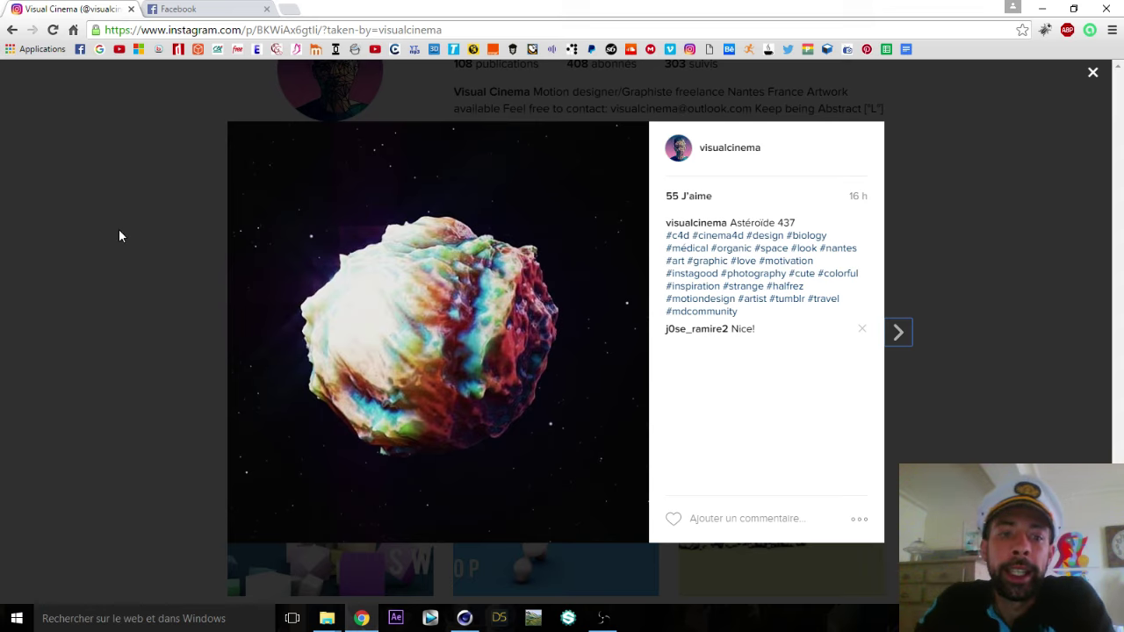
Step: Switch to Cinema 4D and add a sphere primitive to the empty scene
{"action": "left_click", "coordinate": [465, 618]}
{"action": "left_click", "coordinate": [300, 46]}
{"action": "left_click", "coordinate": [646, 93]}
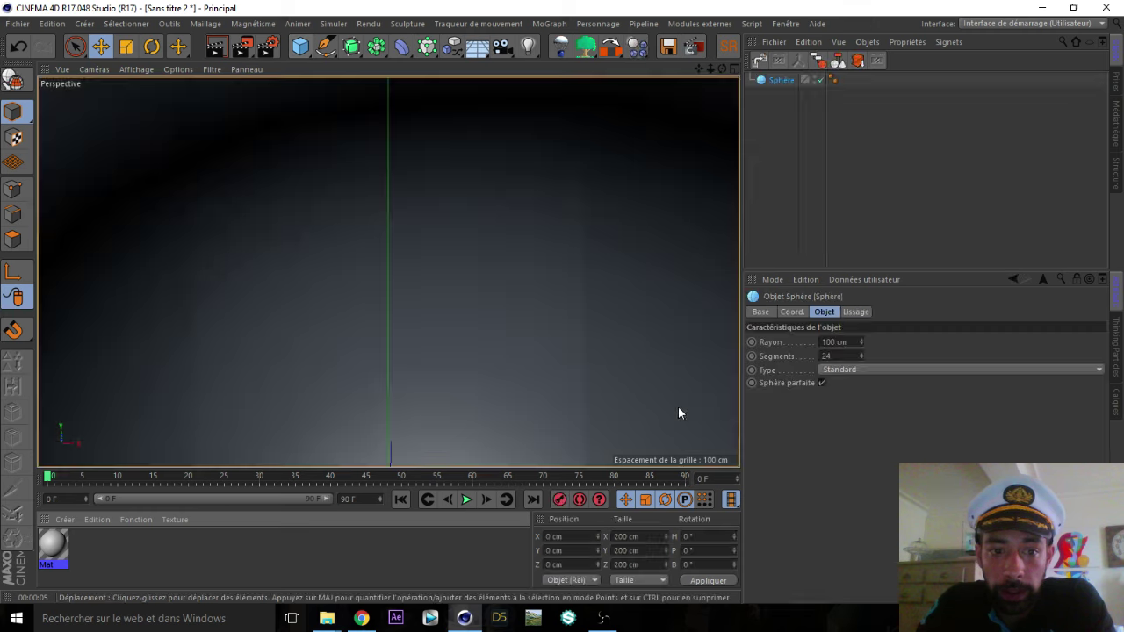
{"action": "left_click_drag", "start_coordinate": [711, 68], "coordinate": [699, 18]}
Step: Set the sphere's segments to 100
{"action": "double_click", "coordinate": [834, 356]}
{"action": "type", "text": "100"}
{"action": "key", "text": "Return"}
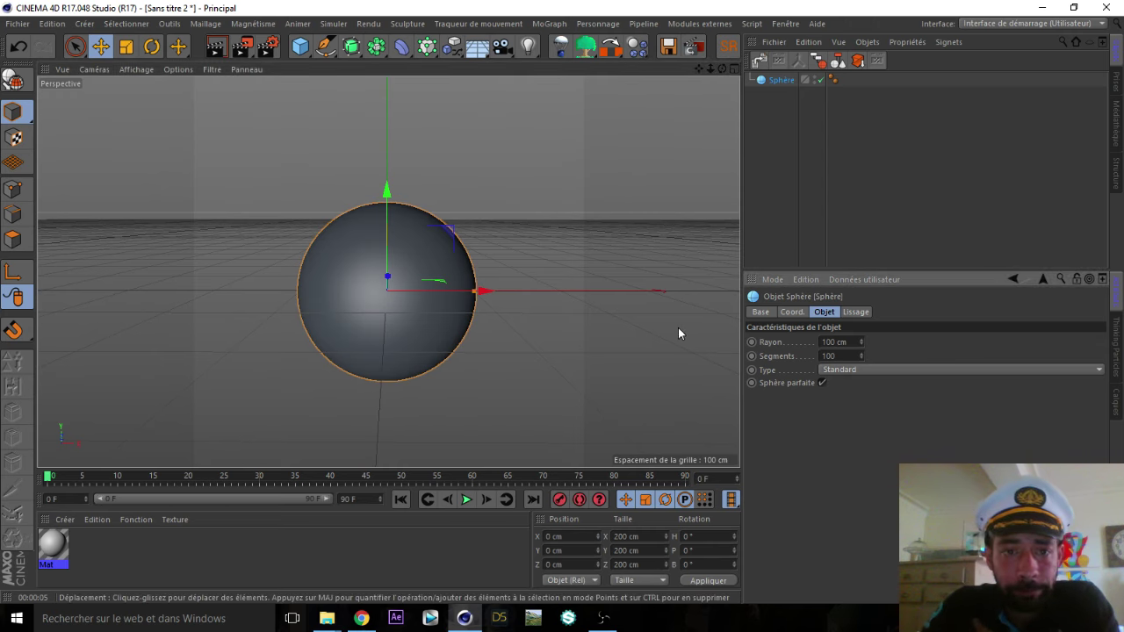
Step: Set the sphere's segments to 200
{"action": "left_click", "coordinate": [831, 355]}
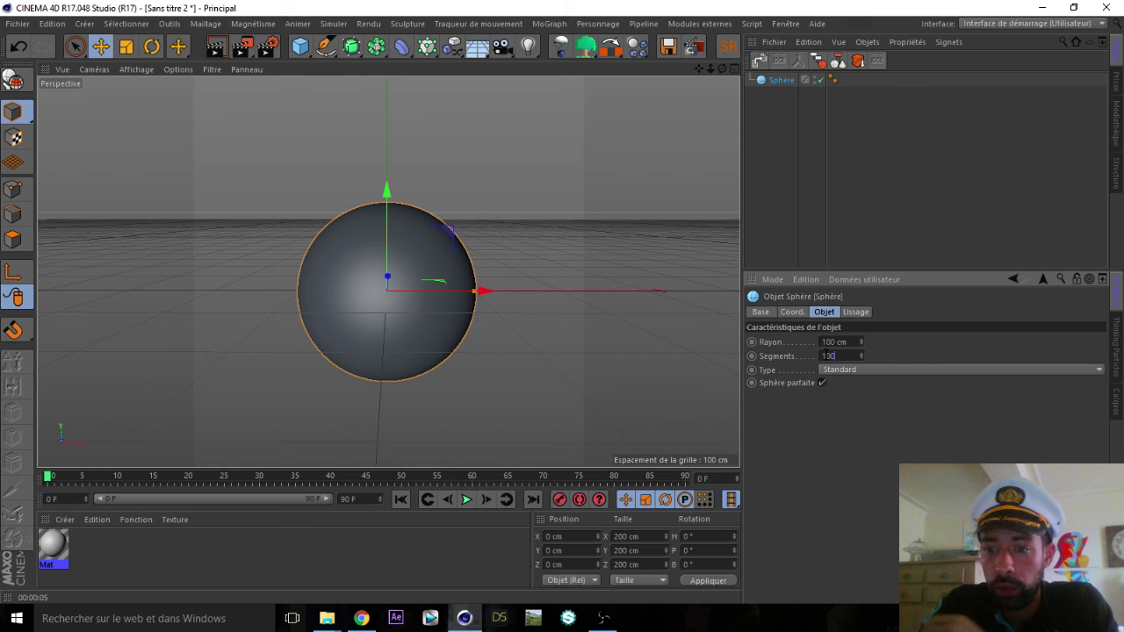
{"action": "key", "text": "BackSpace"}
{"action": "key", "text": "BackSpace"}
{"action": "key", "text": "BackSpace"}
{"action": "type", "text": "200"}
{"action": "key", "text": "Return"}
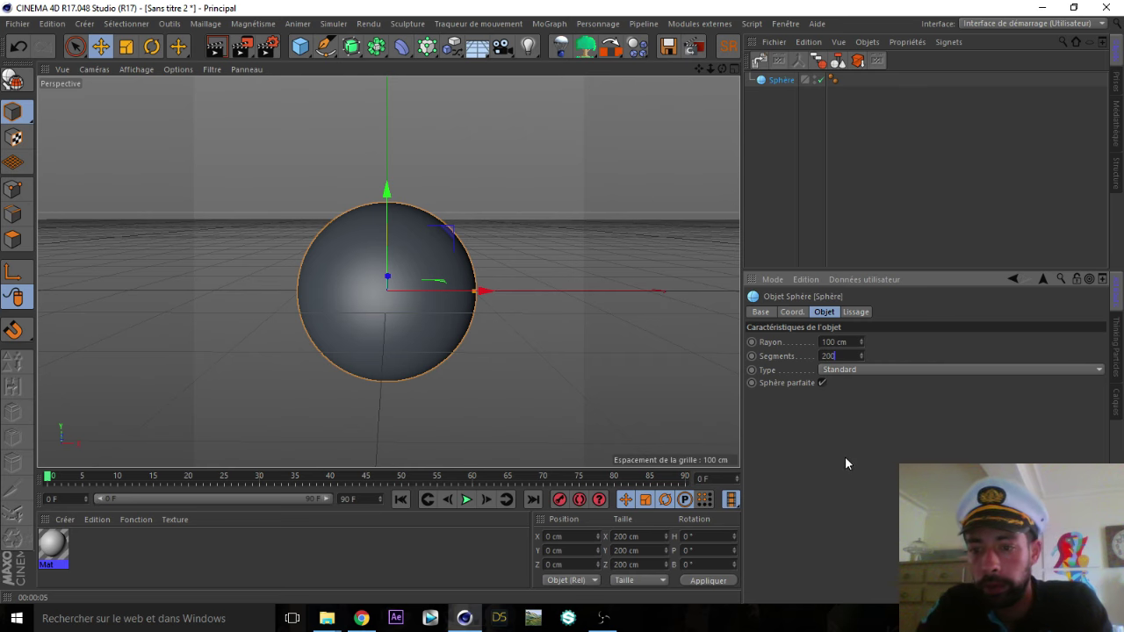
Step: Add a Déplaceur deformer and make it a child of the sphere
{"action": "left_click", "coordinate": [401, 46]}
{"action": "left_click", "coordinate": [574, 221]}
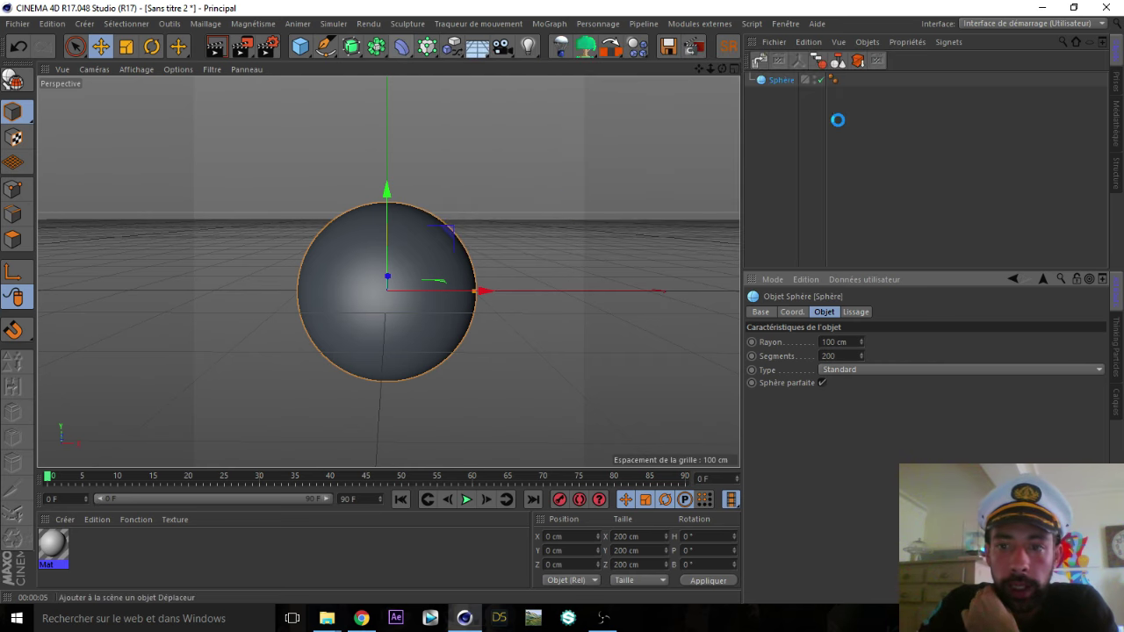
{"action": "left_click_drag", "start_coordinate": [785, 84], "coordinate": [782, 95]}
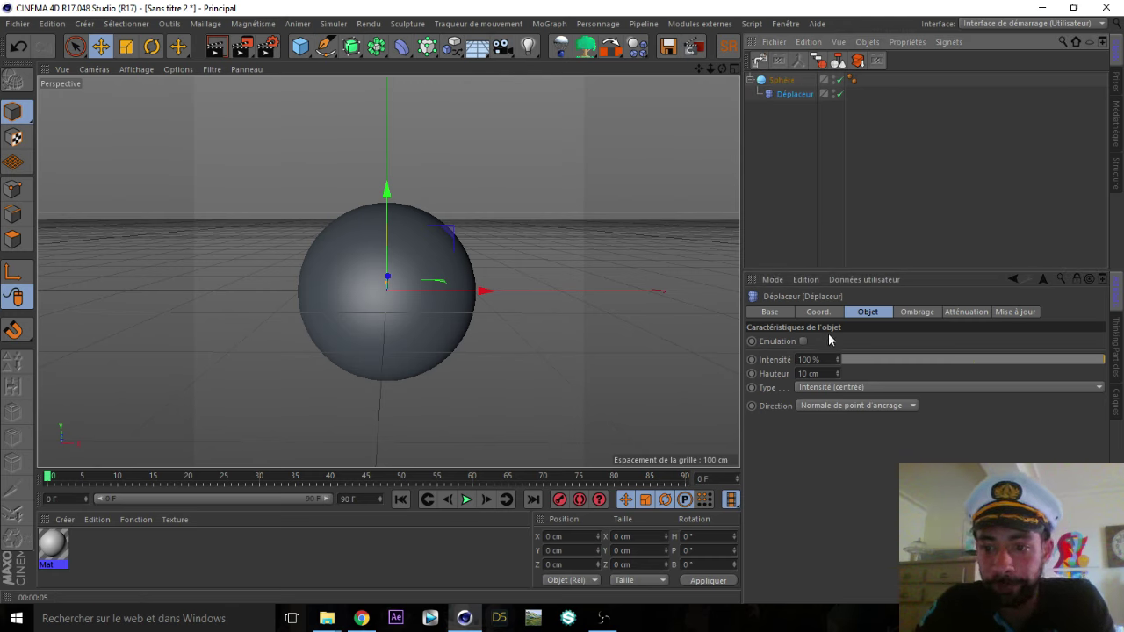
Step: Load a Bruit shader as the Déplaceur's shading material
{"action": "left_click", "coordinate": [905, 315]}
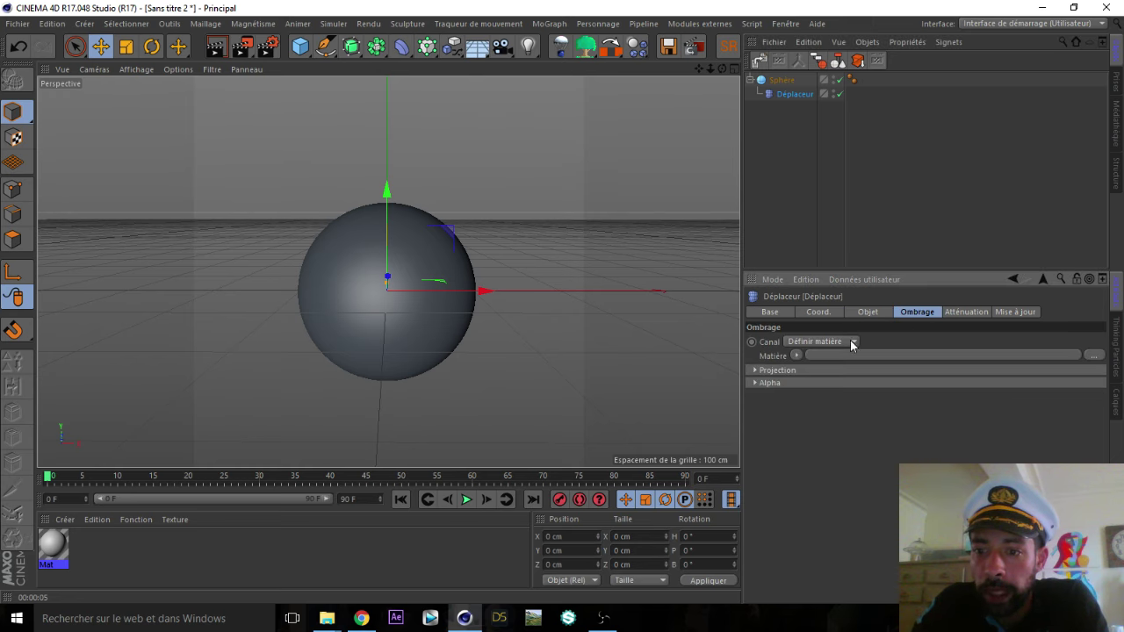
{"action": "left_click", "coordinate": [796, 355]}
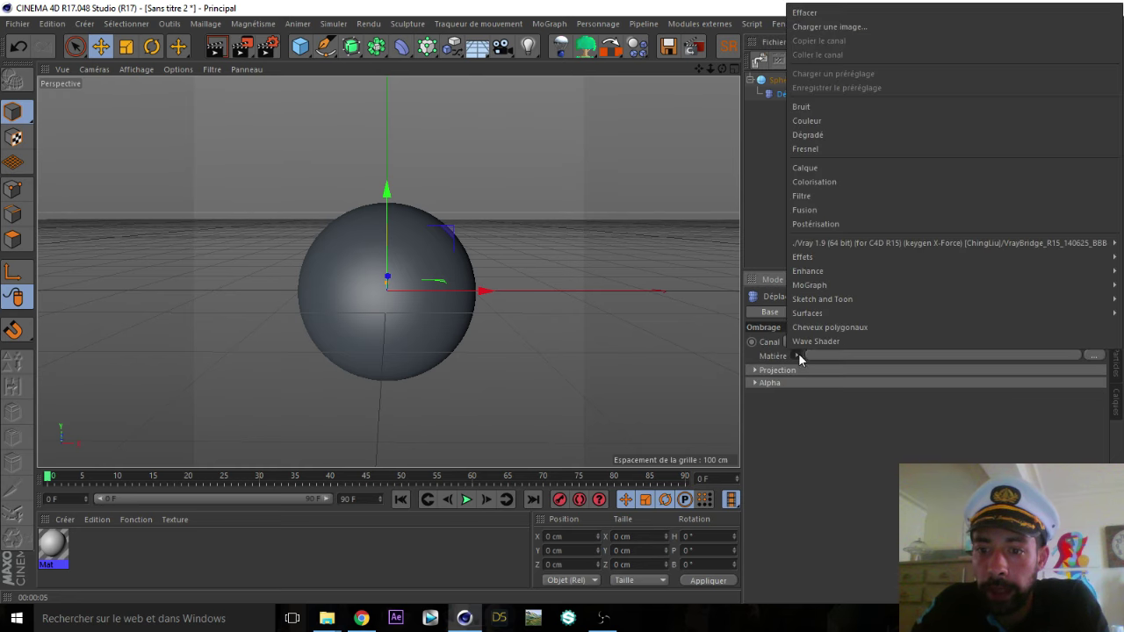
{"action": "left_click", "coordinate": [892, 109]}
Step: Set the Déplaceur's noise type to Stupl and its global scale to 306 %
{"action": "left_click", "coordinate": [866, 355]}
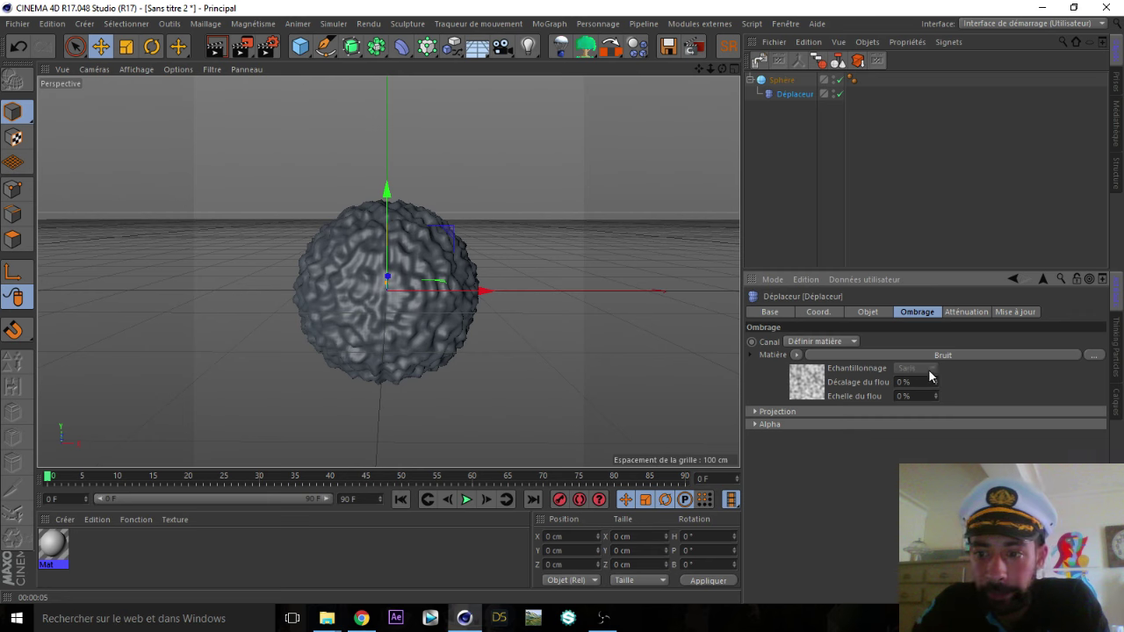
{"action": "scroll", "coordinate": [953, 377], "scroll_direction": "down", "scroll_amount": 3}
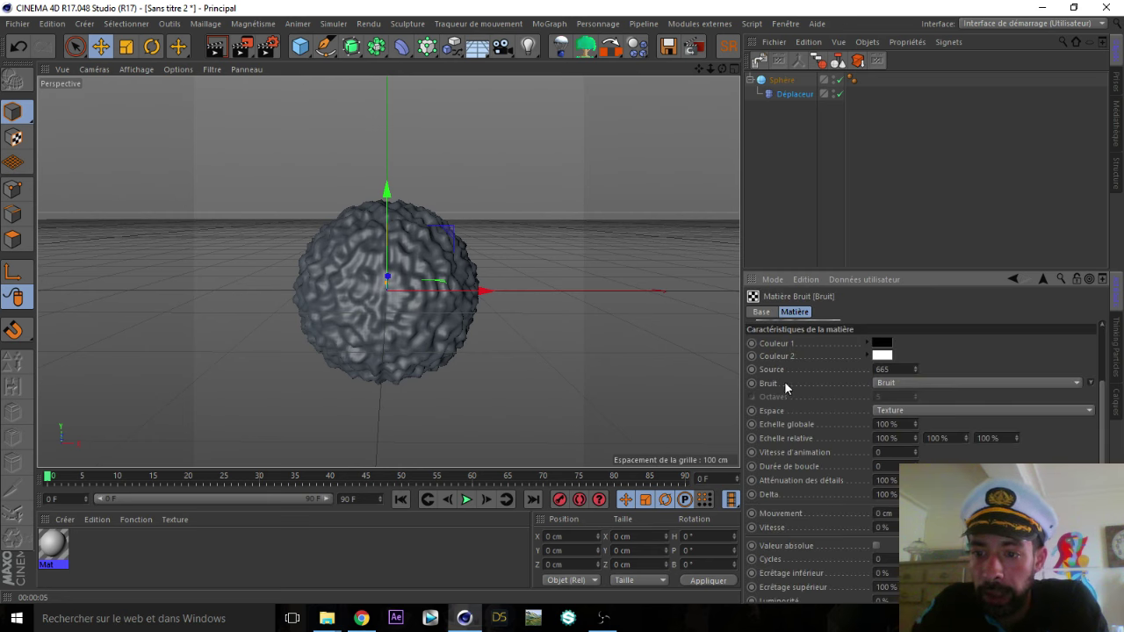
{"action": "left_click", "coordinate": [1090, 383]}
{"action": "left_click", "coordinate": [1073, 506]}
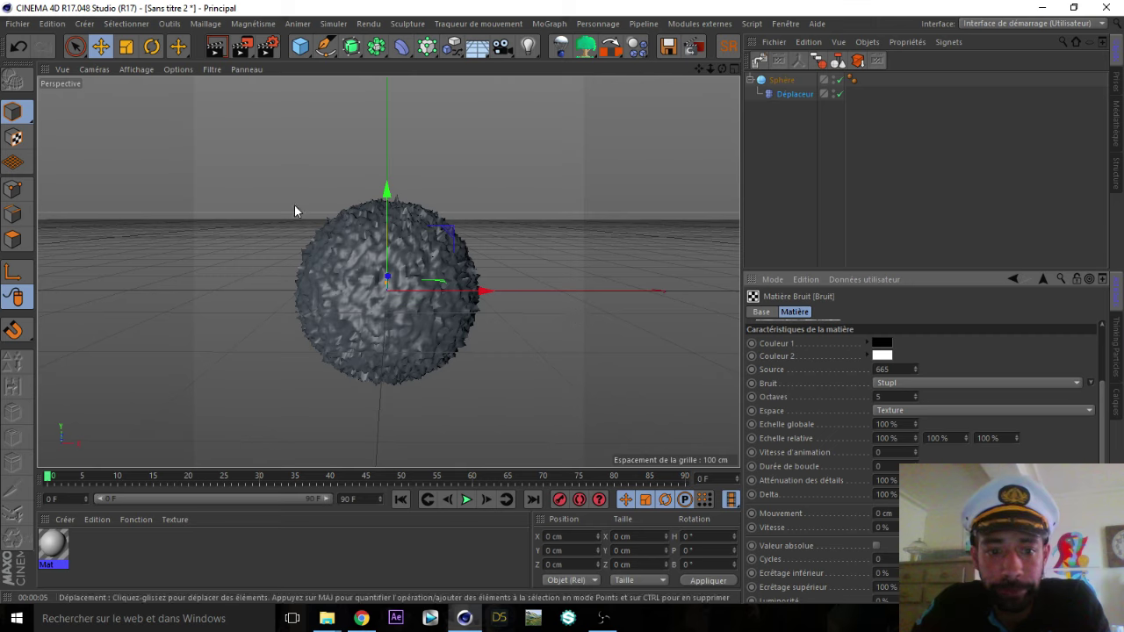
{"action": "left_click_drag", "start_coordinate": [915, 424], "coordinate": [915, 377]}
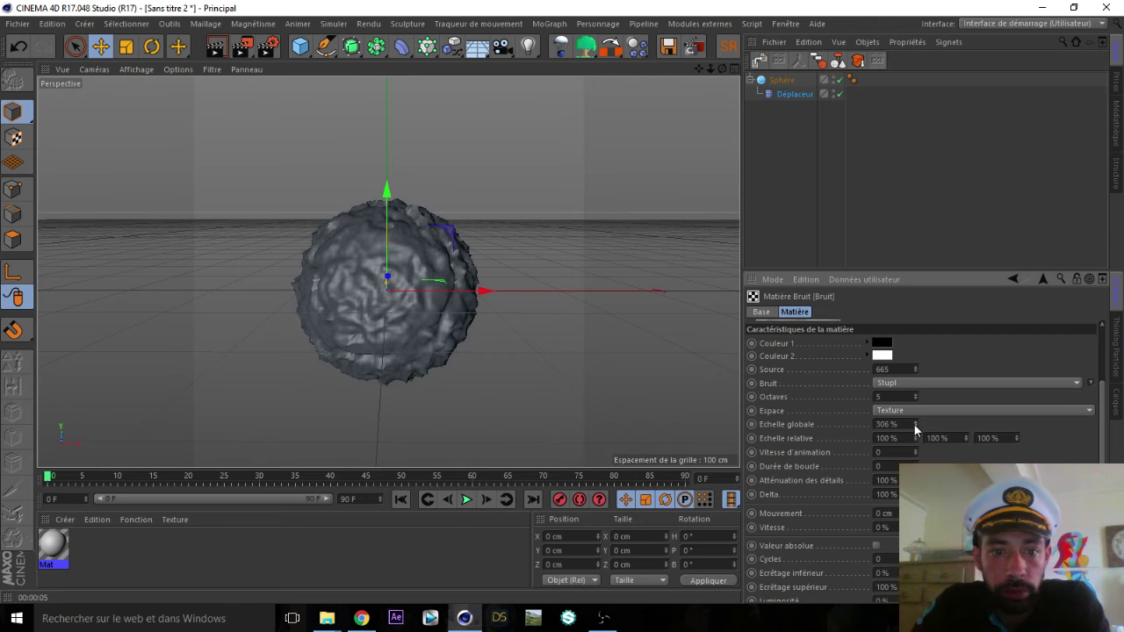
Step: Increase the Déplaceur's displacement height to give the sphere a much rougher relief
{"action": "left_click", "coordinate": [1014, 280]}
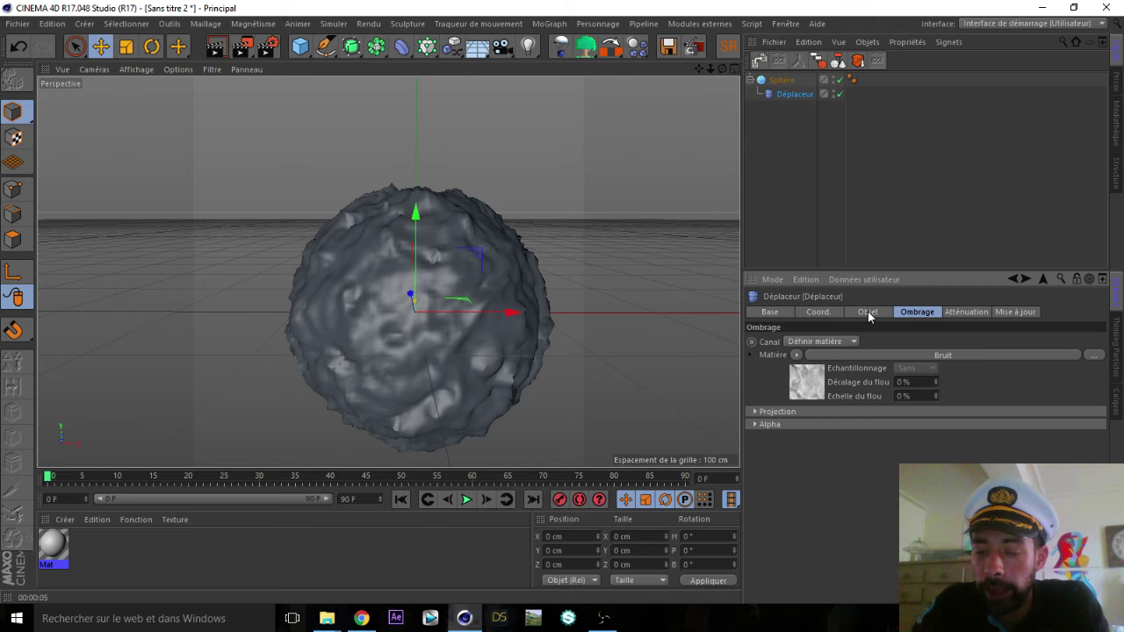
{"action": "left_click", "coordinate": [868, 313]}
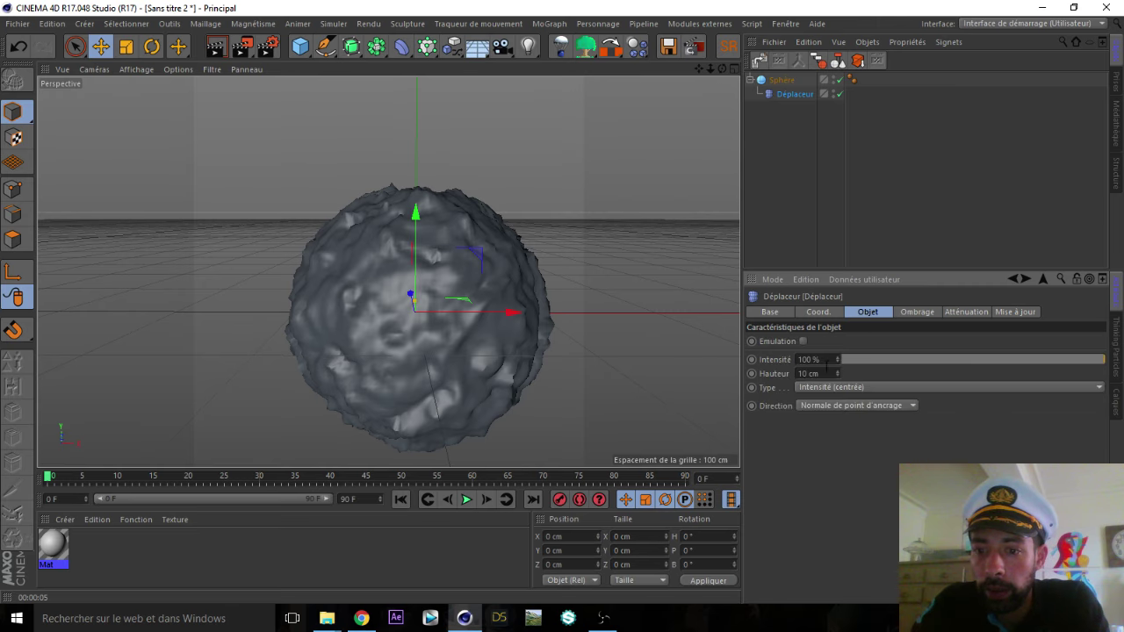
{"action": "left_click_drag", "start_coordinate": [840, 374], "coordinate": [765, 360]}
Step: Set the displaced sphere's segments to 500
{"action": "left_click", "coordinate": [781, 80]}
{"action": "type", "text": "500"}
{"action": "key", "text": "Return"}
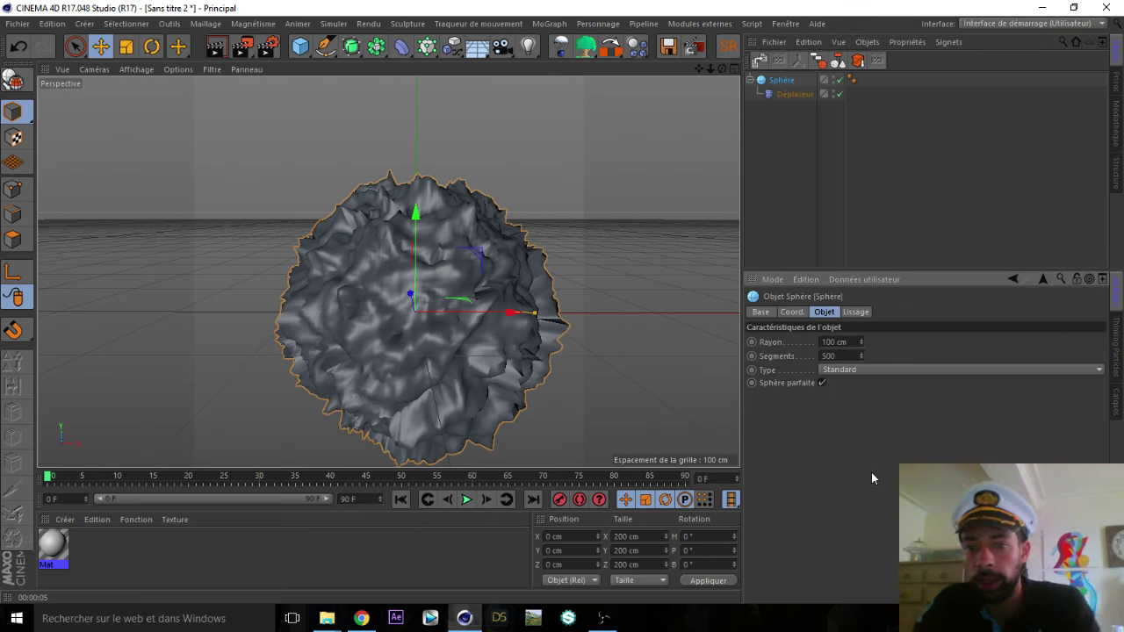
{"action": "left_click_drag", "start_coordinate": [721, 69], "coordinate": [678, 48]}
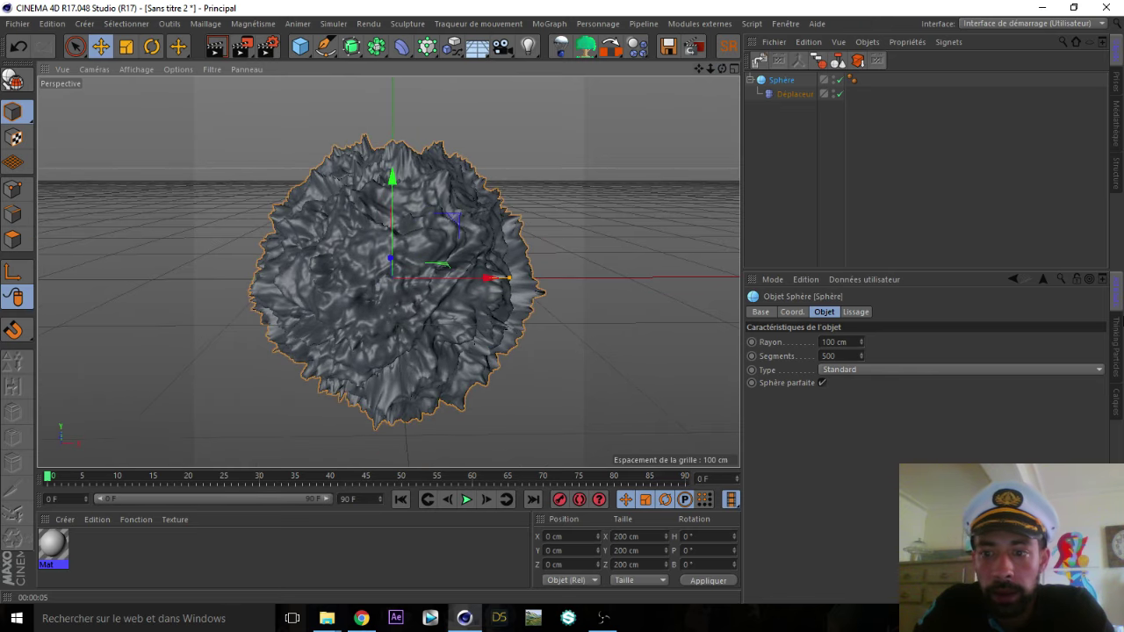
Step: Set the global scale of the Déplaceur's Stupl noise to 484 %
{"action": "left_click", "coordinate": [796, 94]}
{"action": "left_click", "coordinate": [918, 312]}
{"action": "left_click", "coordinate": [936, 357]}
{"action": "scroll", "coordinate": [918, 412], "scroll_direction": "down", "scroll_amount": 3}
{"action": "left_click_drag", "start_coordinate": [915, 425], "coordinate": [915, 419]}
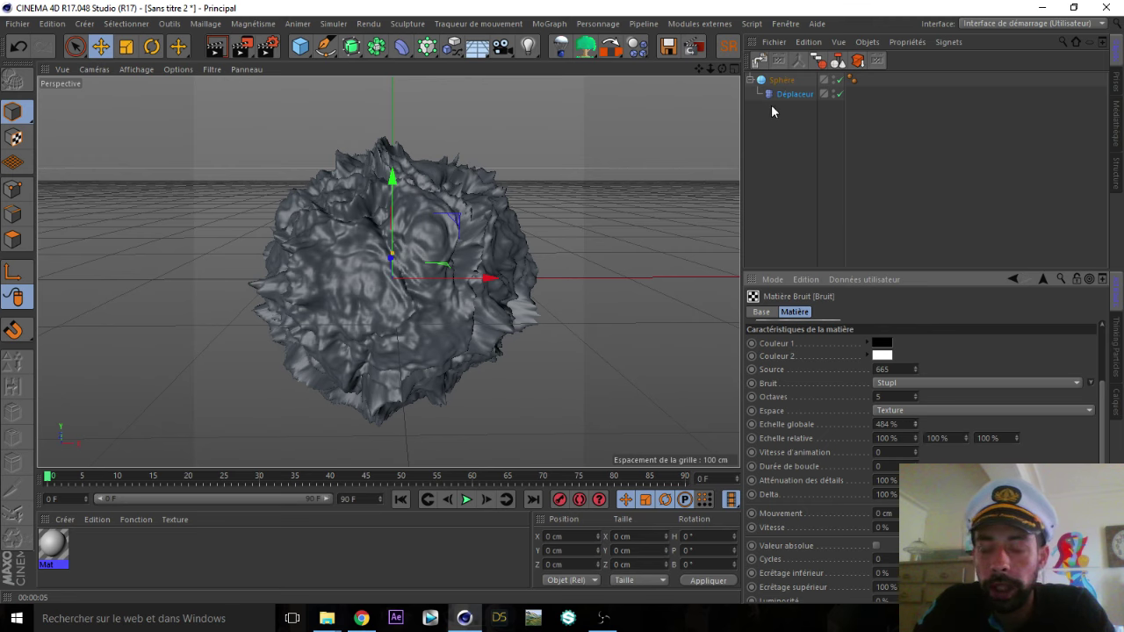
Step: Apply the Mat material to the sphere
{"action": "left_click", "coordinate": [781, 80]}
{"action": "left_click", "coordinate": [774, 135]}
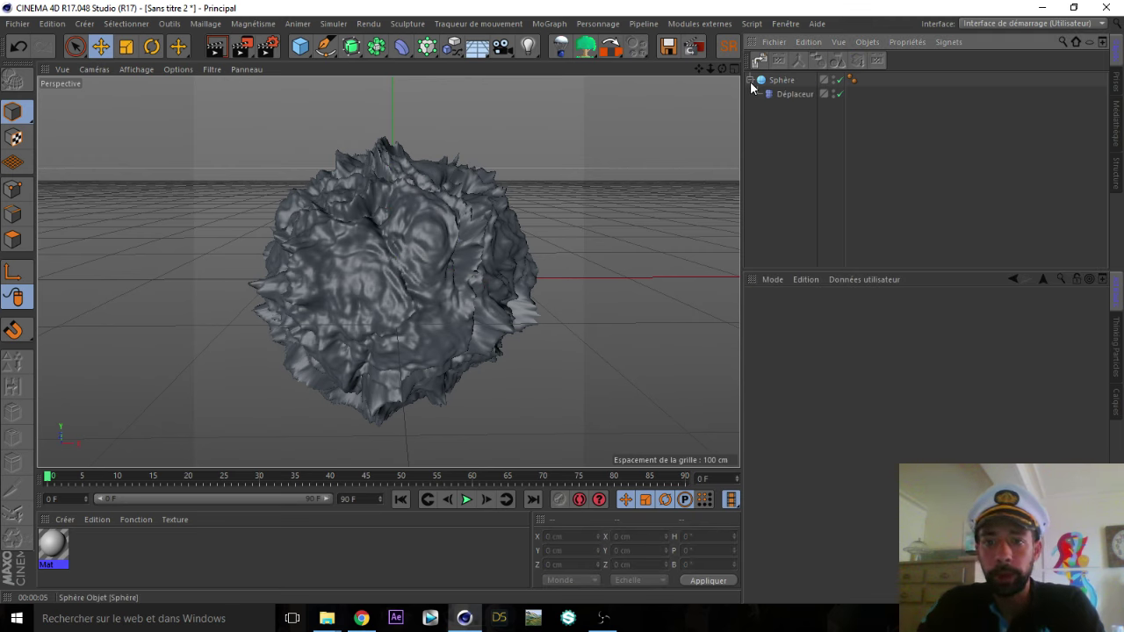
{"action": "left_click_drag", "start_coordinate": [58, 558], "coordinate": [781, 81]}
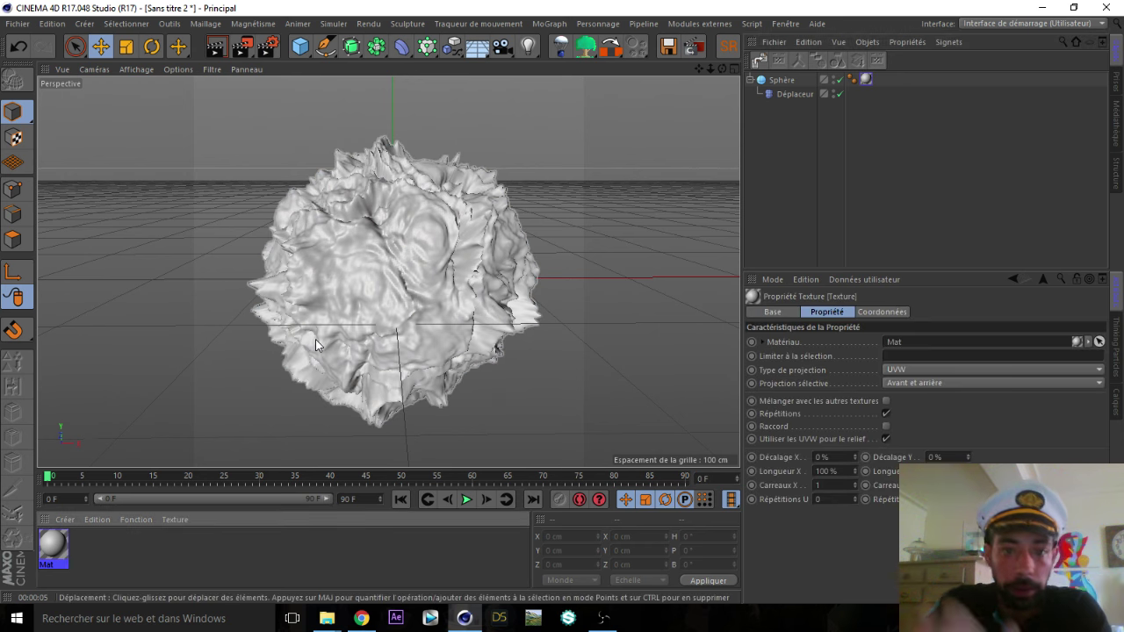
Step: Add a Conformer la texture tag to the sphere and enable Occlusion ambiante in its options
{"action": "left_click", "coordinate": [810, 42]}
{"action": "mouse_move", "coordinate": [879, 43]}
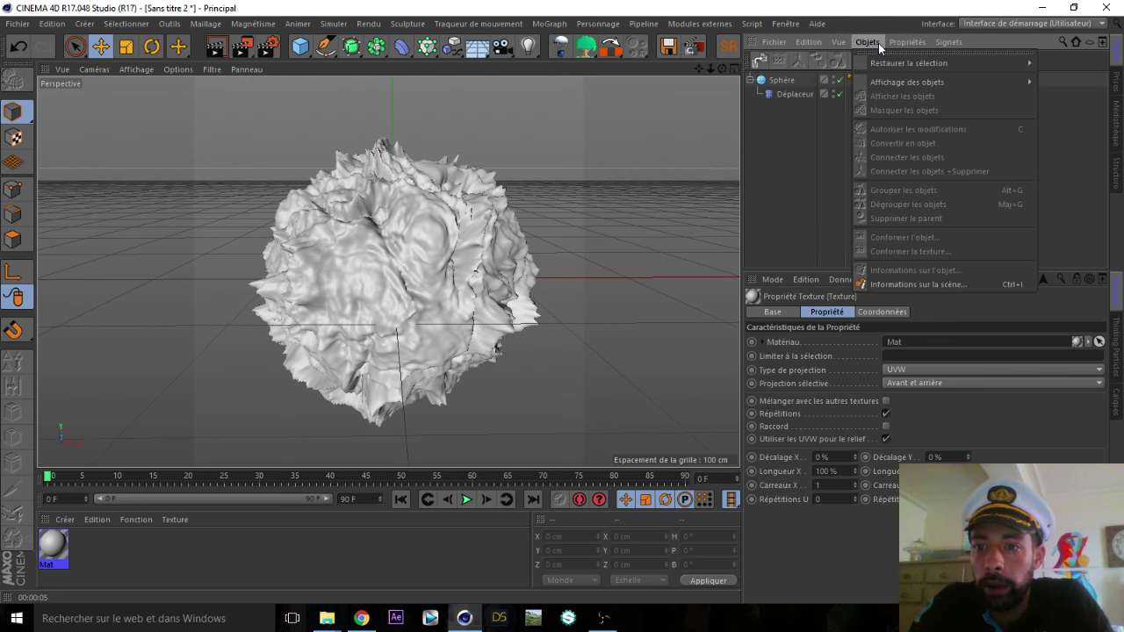
{"action": "left_click", "coordinate": [829, 97]}
{"action": "left_click", "coordinate": [781, 80]}
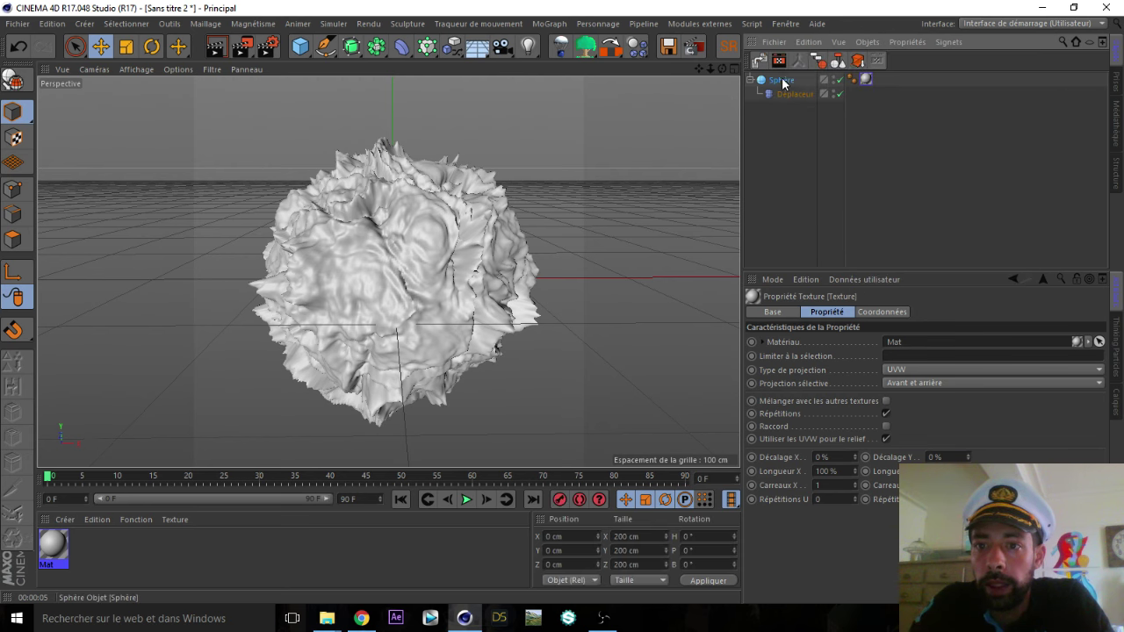
{"action": "left_click", "coordinate": [867, 41]}
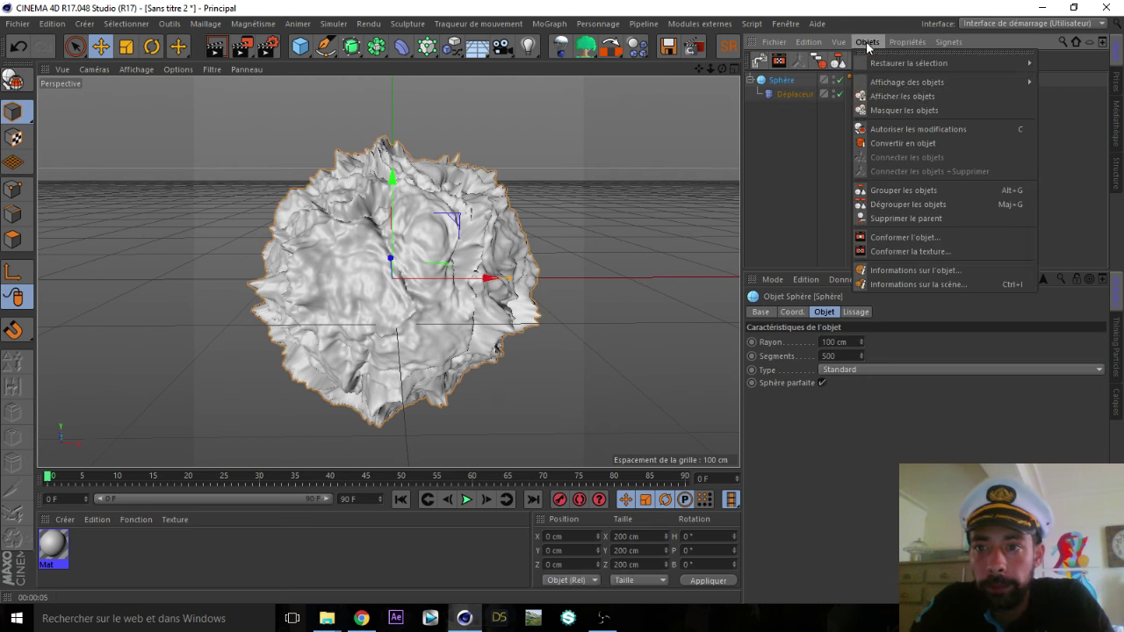
{"action": "left_click", "coordinate": [891, 251]}
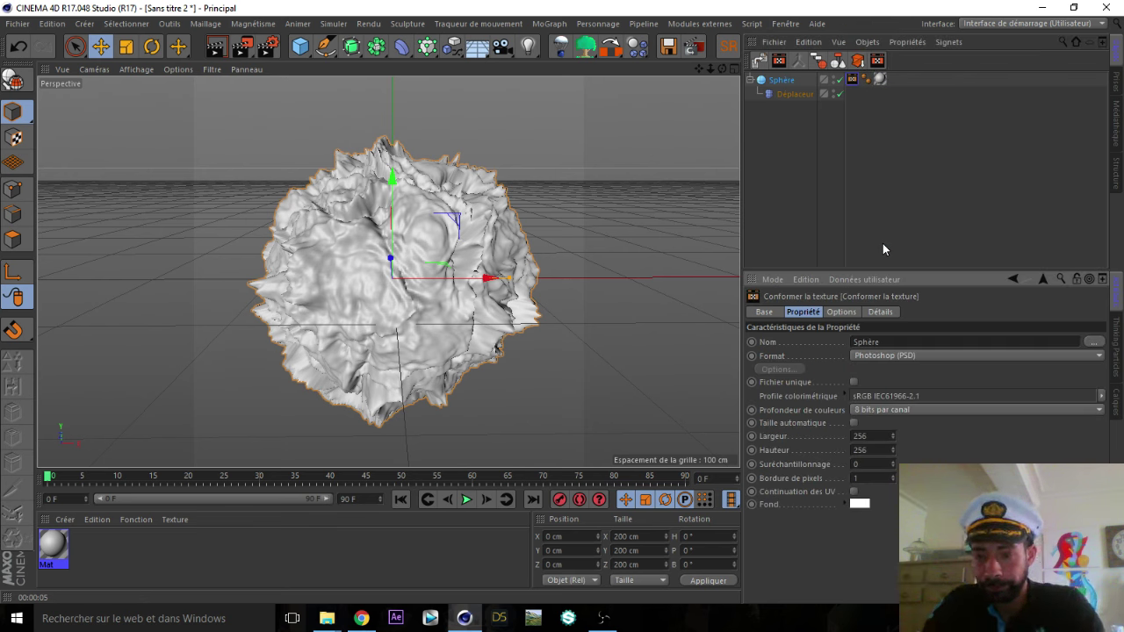
{"action": "left_click", "coordinate": [841, 310]}
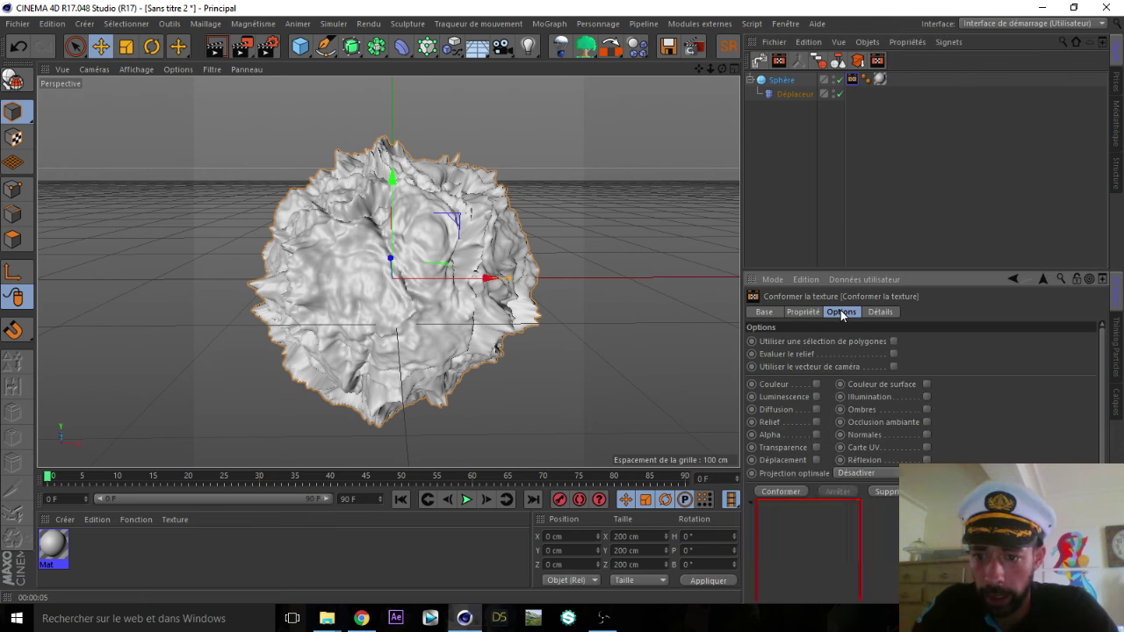
{"action": "left_click", "coordinate": [927, 422]}
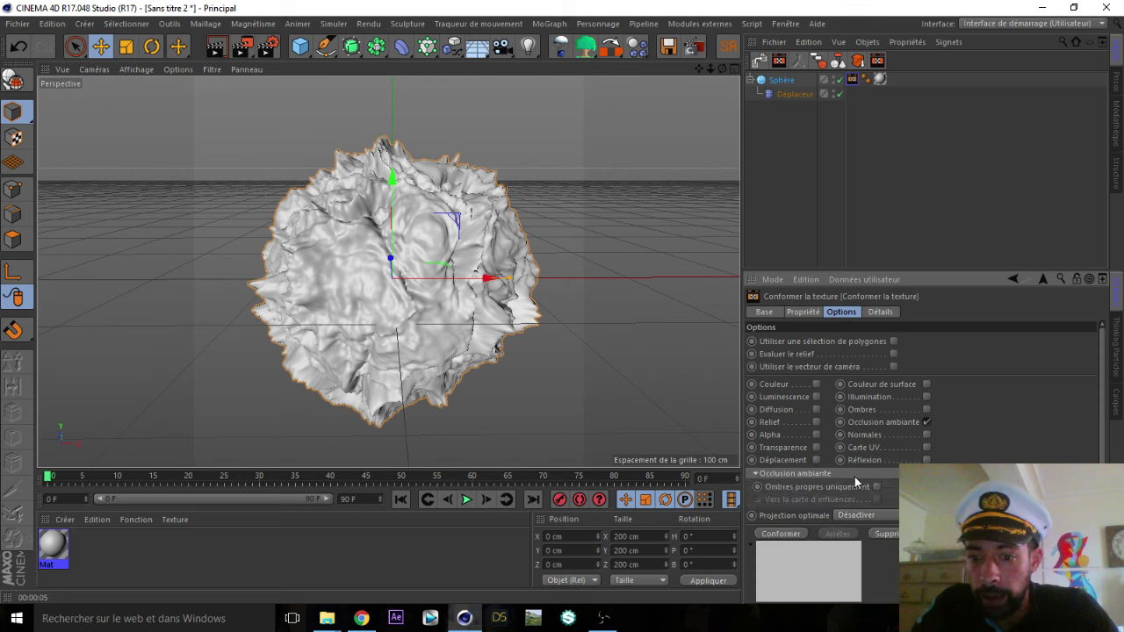
Step: Make the sphere editable and bake its ambient occlusion with Vers la carte d'influences enabled
{"action": "left_click", "coordinate": [784, 80]}
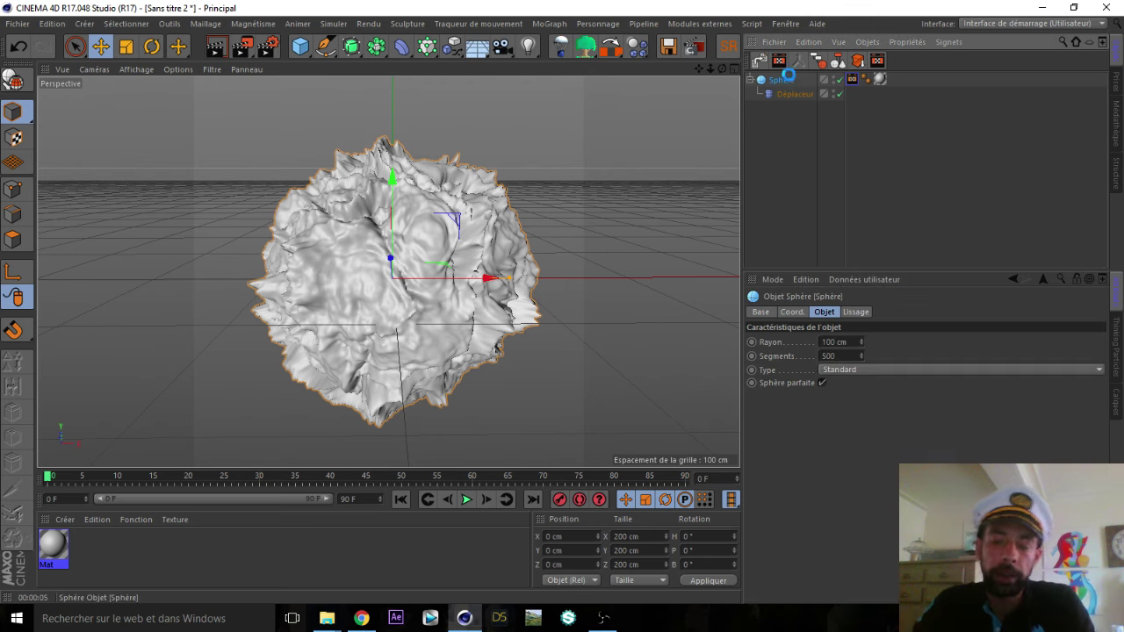
{"action": "key", "text": "c"}
{"action": "left_click", "coordinate": [847, 79]}
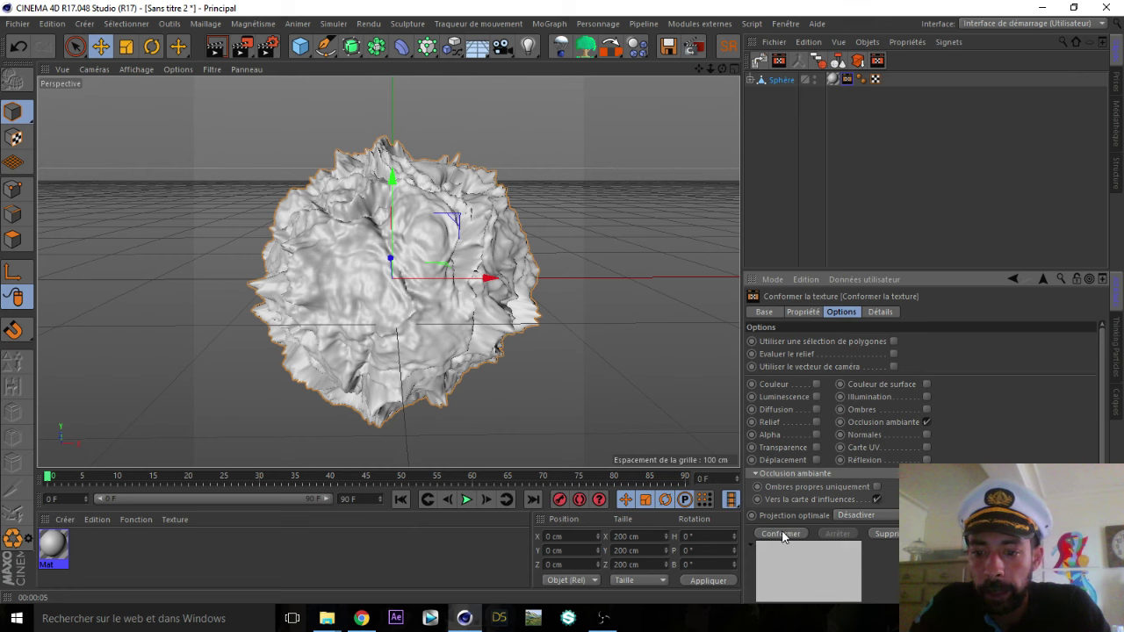
{"action": "left_click", "coordinate": [781, 534]}
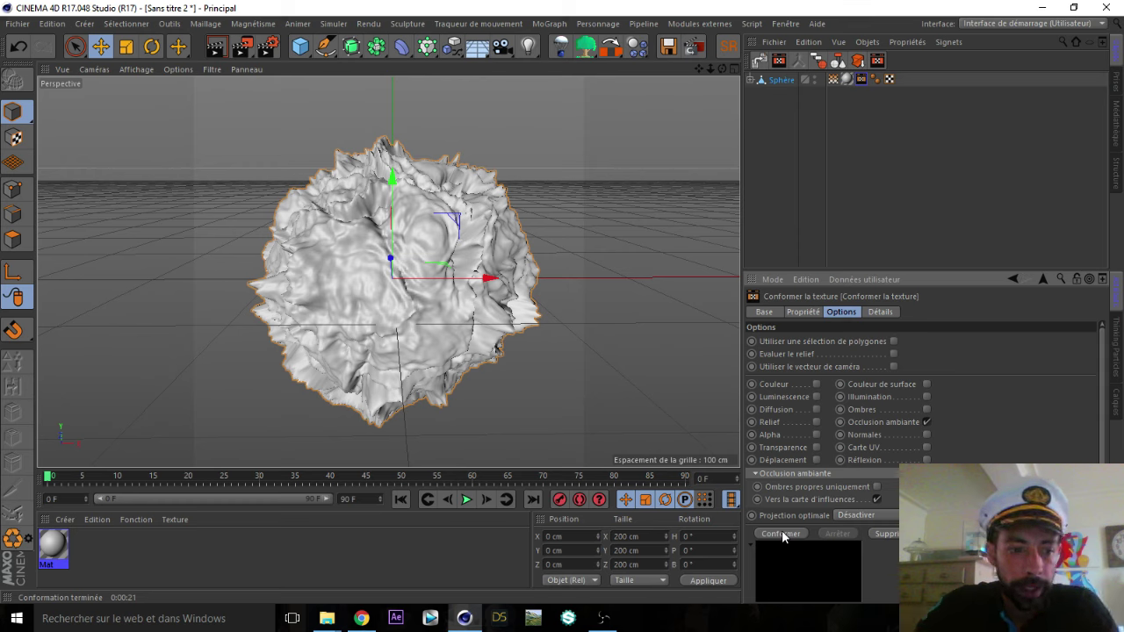
Step: Display the baked Carte de crasse influence map and inspect it across the asteroid's surface
{"action": "left_click", "coordinate": [786, 147]}
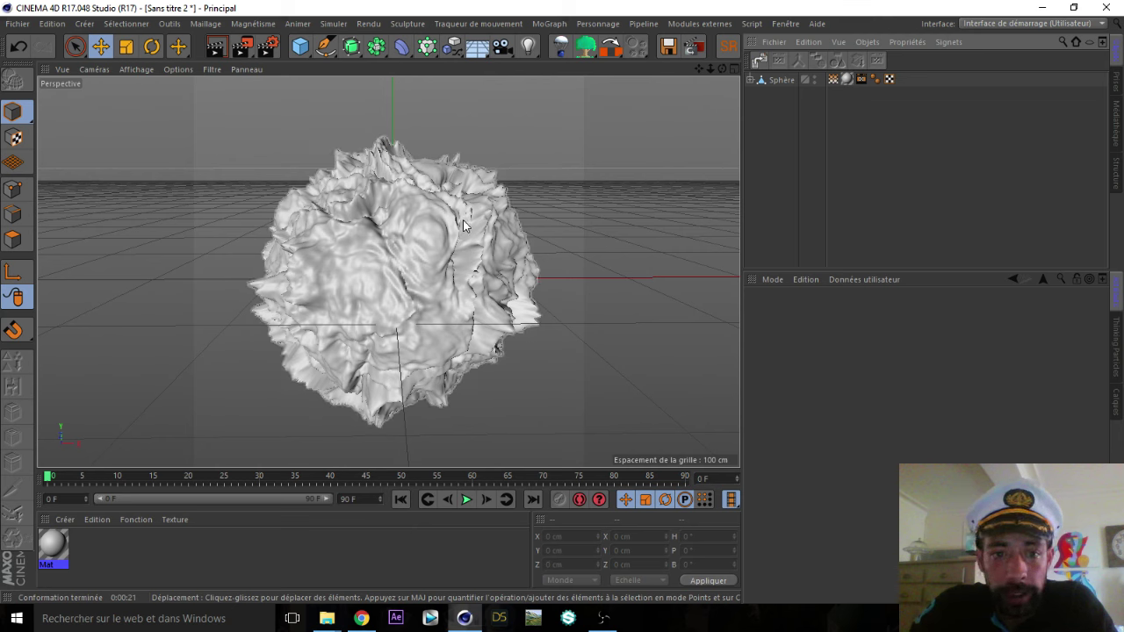
{"action": "left_click", "coordinate": [834, 79]}
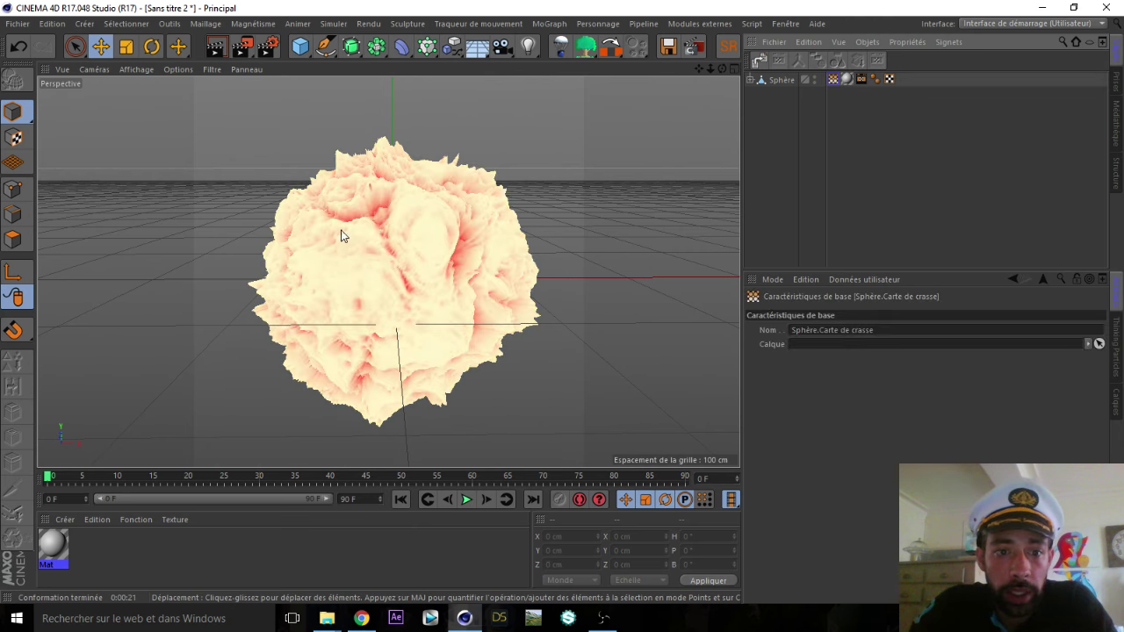
{"action": "scroll", "coordinate": [343, 234], "scroll_direction": "up", "scroll_amount": 2}
{"action": "mouse_move", "coordinate": [406, 346]}
{"action": "left_mouse_down", "text": "alt"}
{"action": "mouse_move", "coordinate": [339, 374]}
{"action": "mouse_move", "coordinate": [272, 338]}
{"action": "mouse_move", "coordinate": [338, 339]}
{"action": "mouse_move", "coordinate": [391, 395]}
{"action": "mouse_move", "coordinate": [488, 351]}
{"action": "mouse_move", "coordinate": [474, 385]}
{"action": "mouse_move", "coordinate": [406, 394]}
{"action": "mouse_move", "coordinate": [421, 249]}
{"action": "left_mouse_up", "text": "alt"}
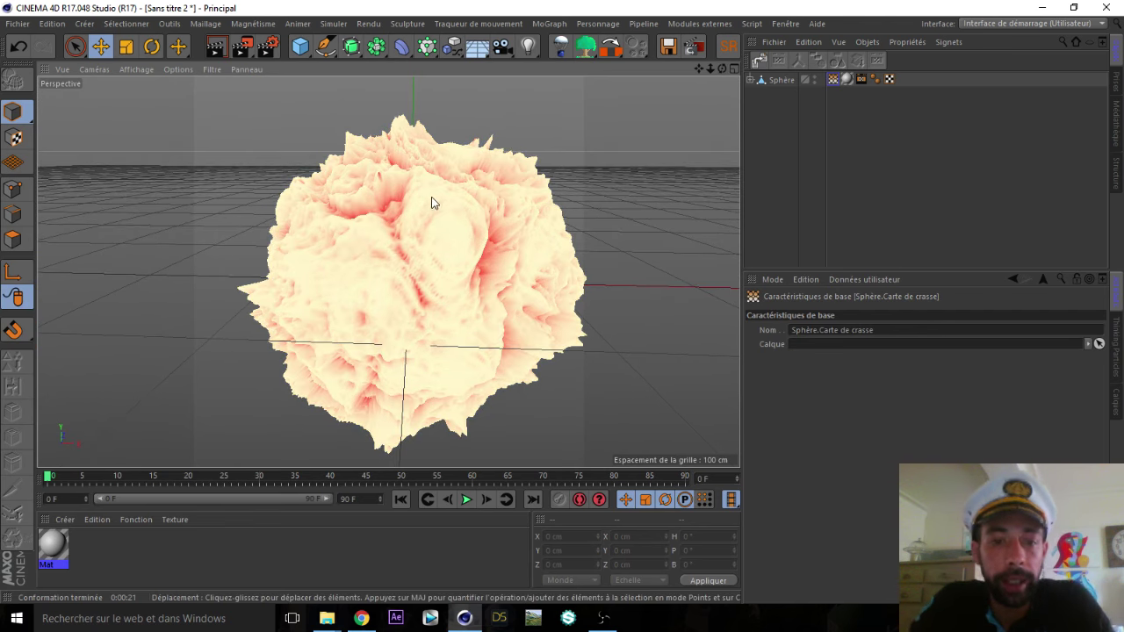
Step: Load a Carte d'influence effect into the colour texture of the Mat material and open the shader's settings
{"action": "double_click", "coordinate": [48, 551]}
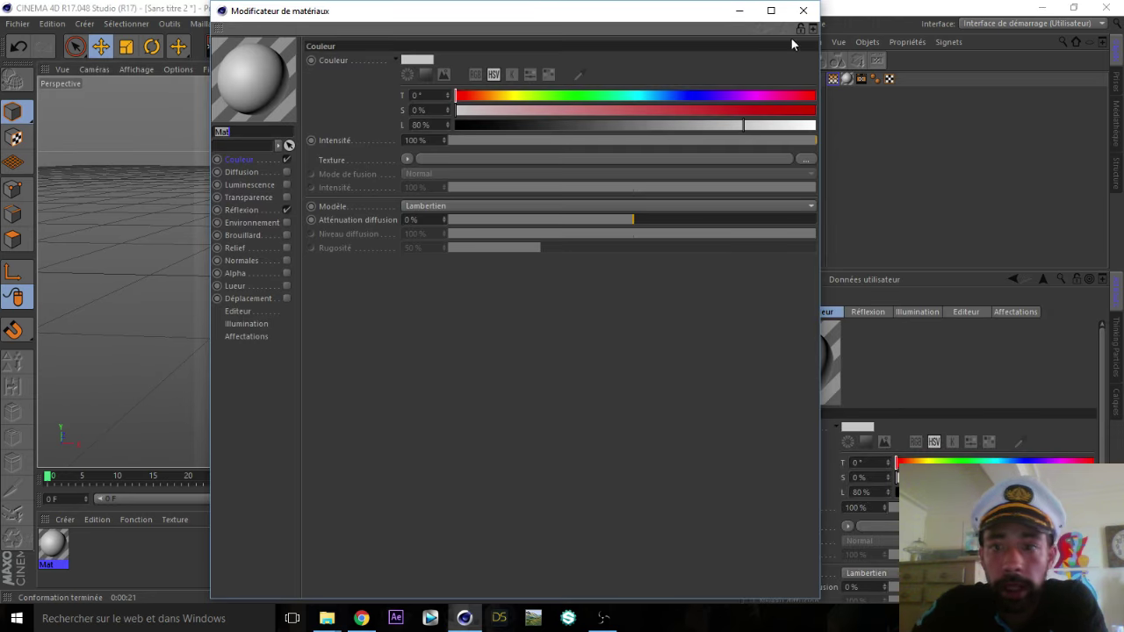
{"action": "left_click", "coordinate": [408, 160]}
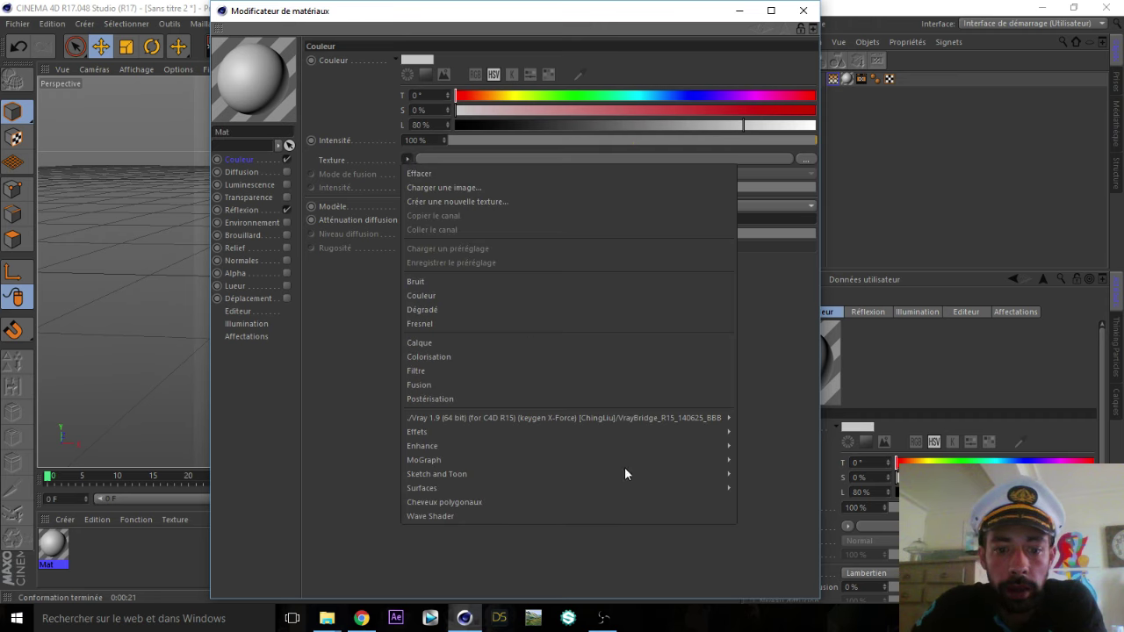
{"action": "mouse_move", "coordinate": [686, 442]}
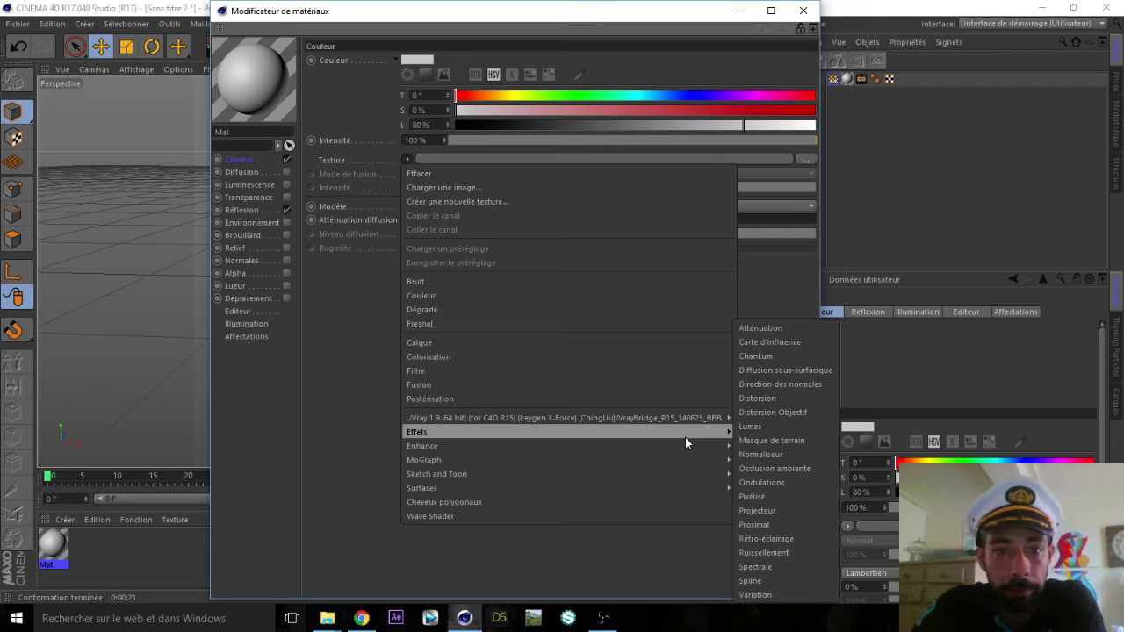
{"action": "left_click", "coordinate": [781, 346]}
{"action": "left_click", "coordinate": [535, 162]}
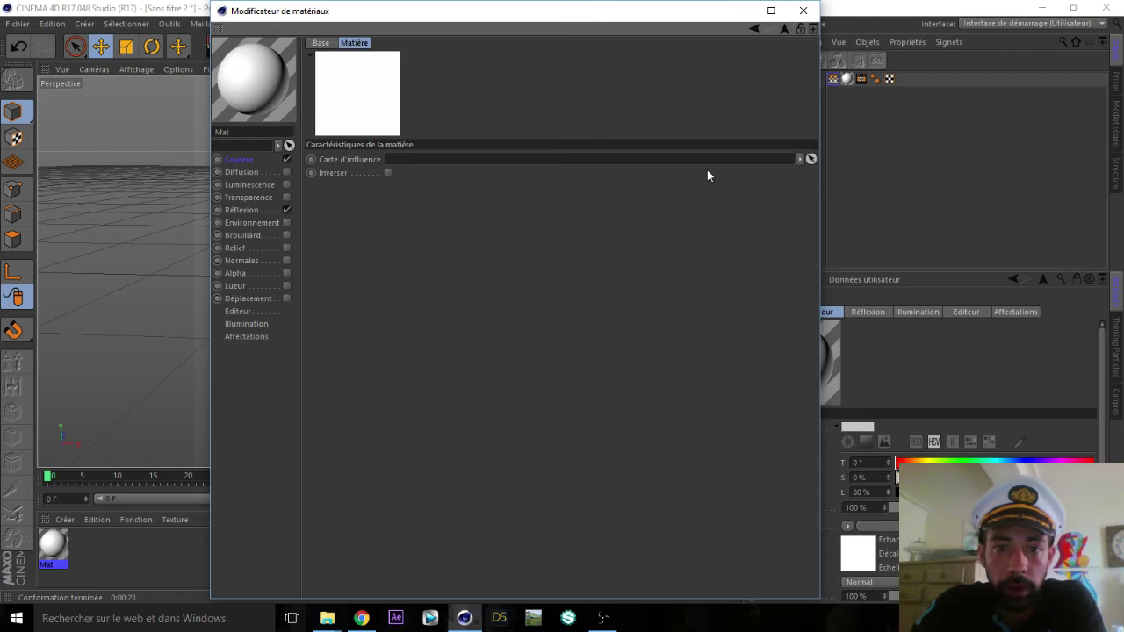
Step: Link the sphere's Carte de crasse tag to the Carte d'influence shader and return to the material's Couleur channel
{"action": "left_click_drag", "start_coordinate": [632, 11], "coordinate": [513, 11]}
{"action": "left_click_drag", "start_coordinate": [833, 79], "coordinate": [351, 160]}
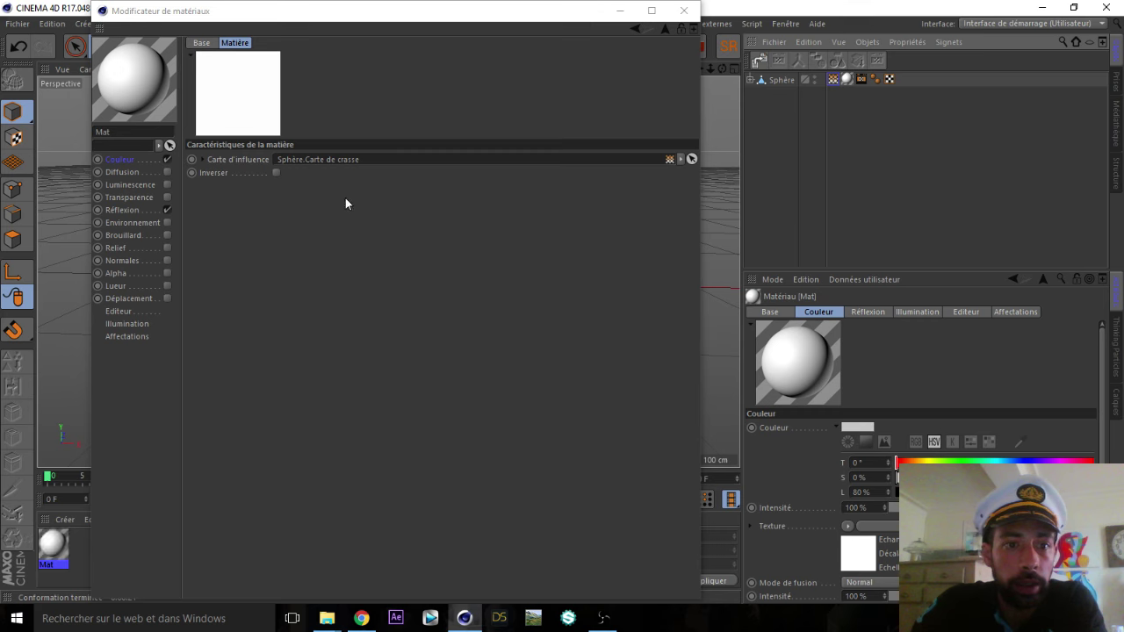
{"action": "left_click", "coordinate": [153, 159]}
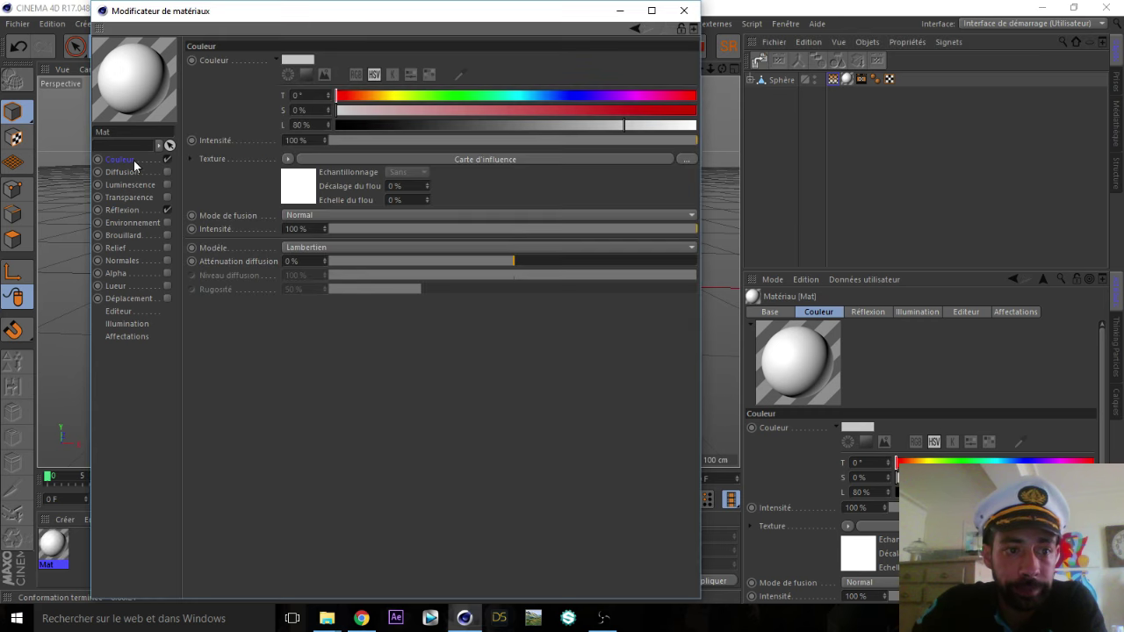
Step: Wrap the Carte d'influence texture of the Couleur channel in a Colorisation shader and open its settings
{"action": "left_click", "coordinate": [291, 159]}
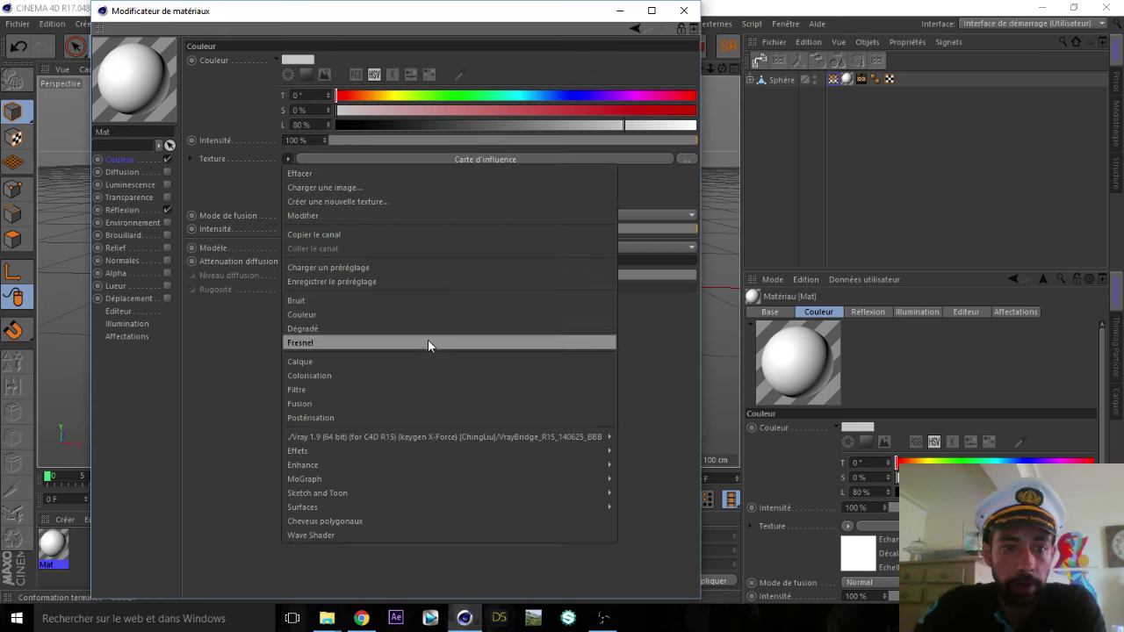
{"action": "left_click", "coordinate": [417, 372]}
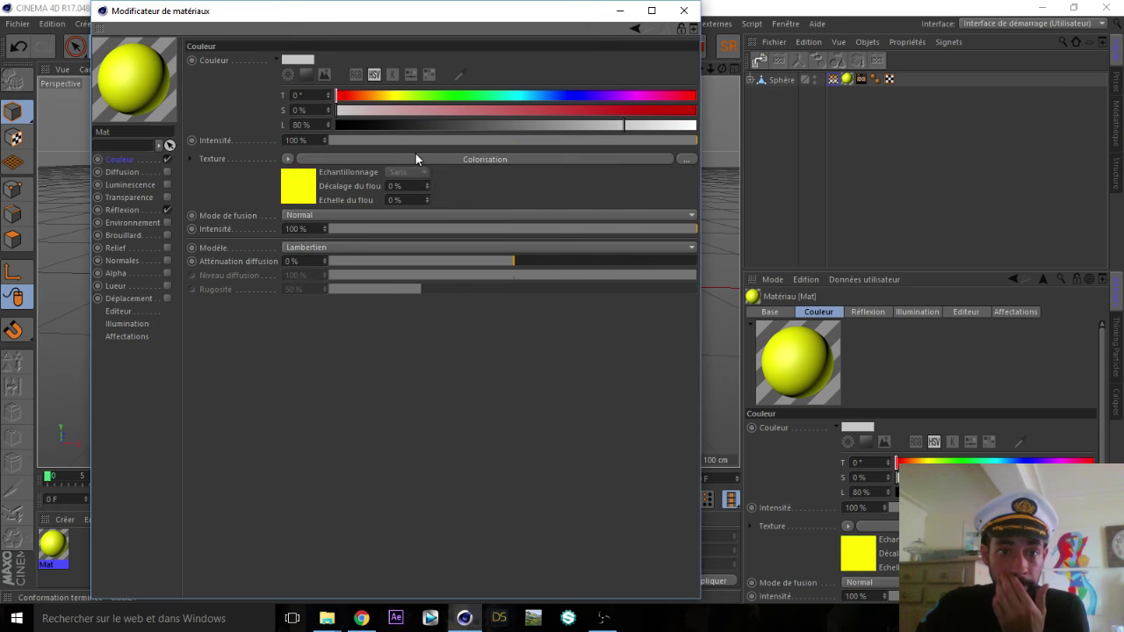
{"action": "left_click", "coordinate": [415, 159]}
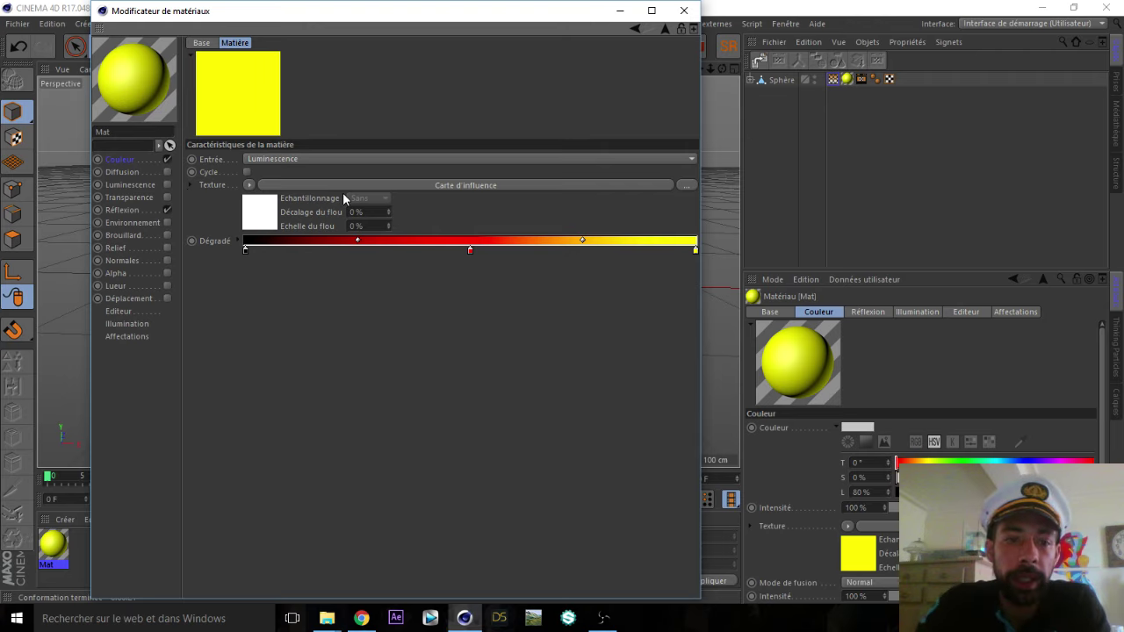
{"action": "left_click", "coordinate": [251, 187]}
{"action": "left_click", "coordinate": [717, 294]}
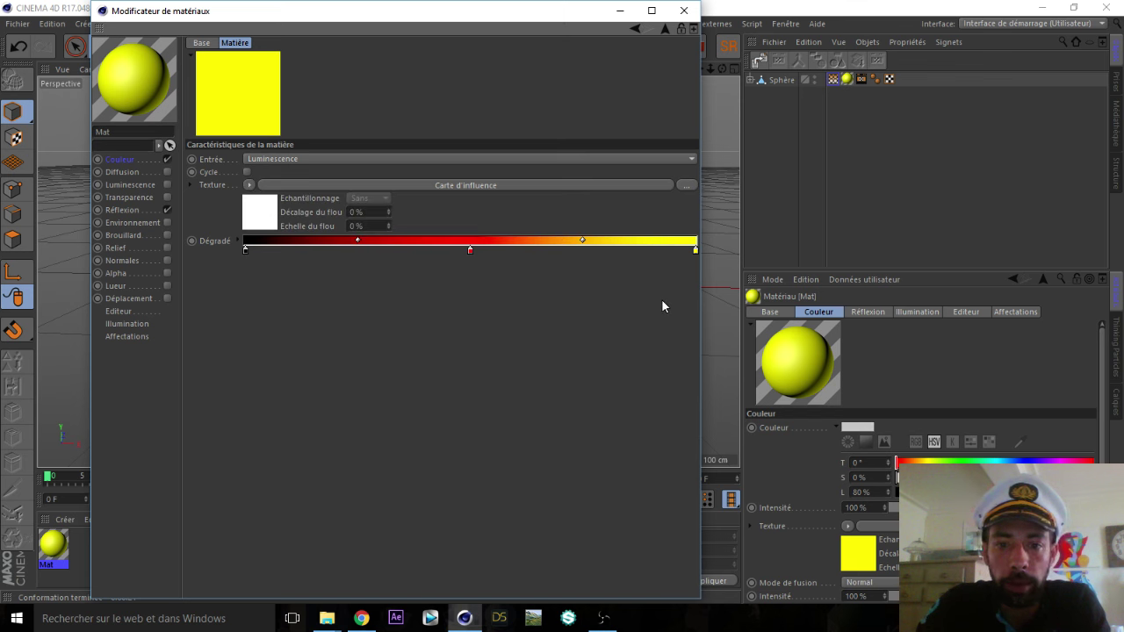
Step: Render the viewport to check the Colorisation shader on the asteroid
{"action": "left_click", "coordinate": [620, 10]}
{"action": "key", "text": "ctrl+r"}
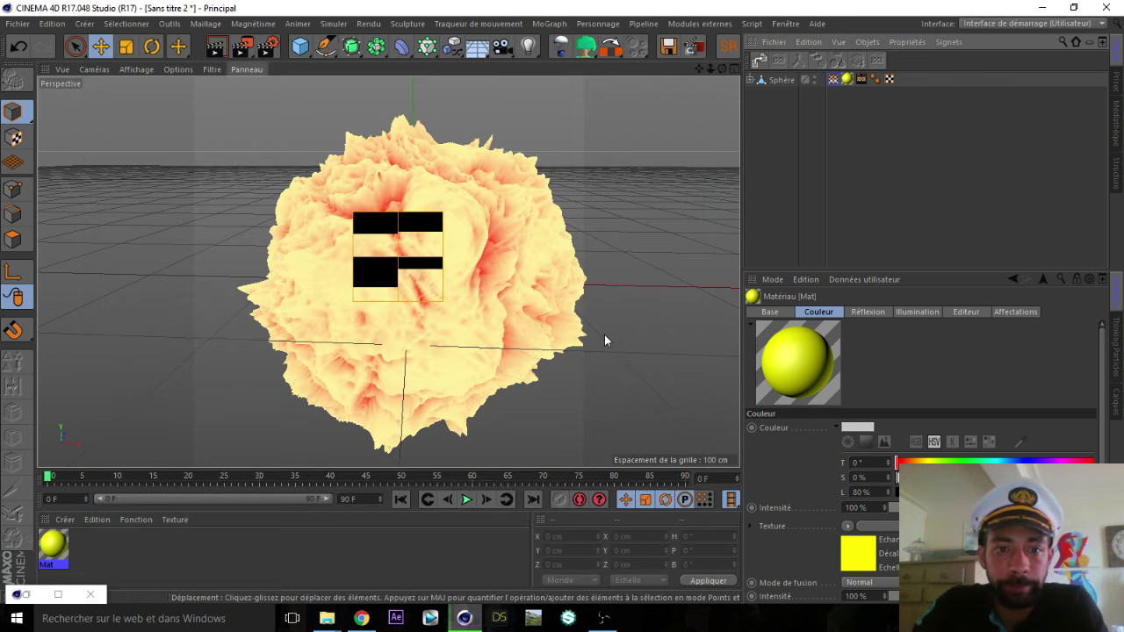
{"action": "left_click", "coordinate": [767, 211]}
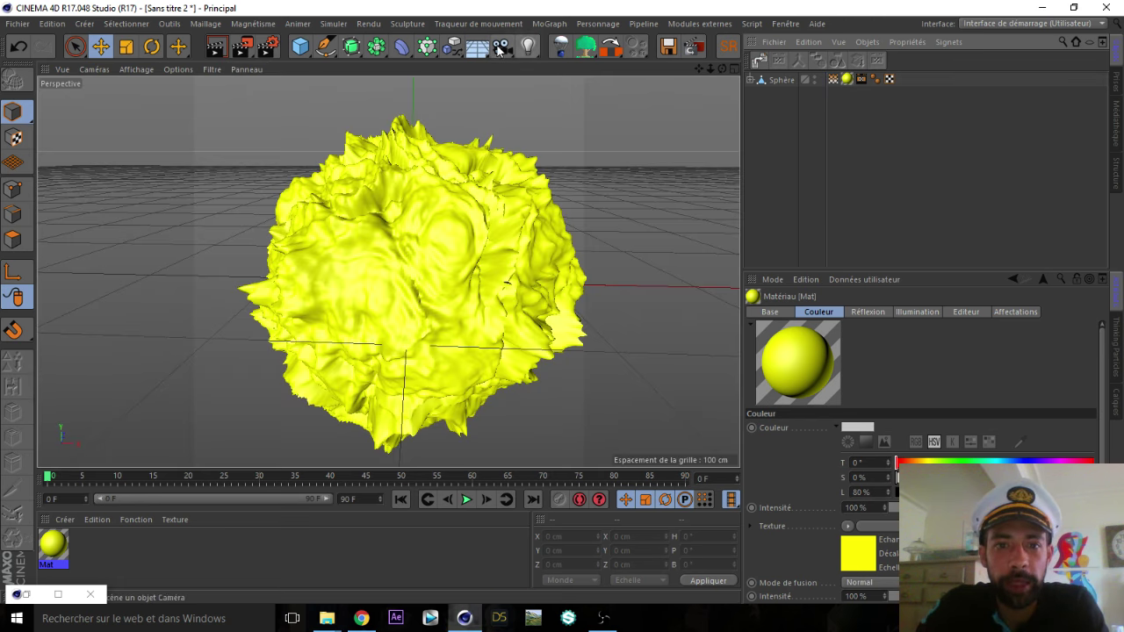
Step: Add an omni light and a copy on either side of the asteroid, the copy at about X 186 cm and Z -148 cm
{"action": "left_click", "coordinate": [528, 49]}
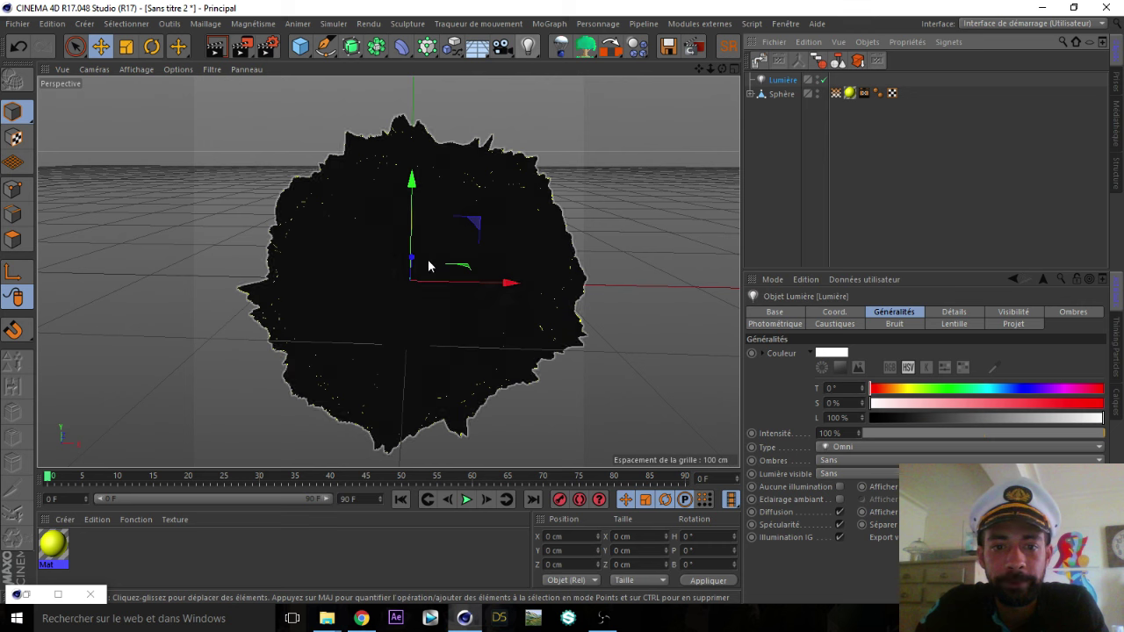
{"action": "left_click_drag", "start_coordinate": [451, 282], "coordinate": [826, 404]}
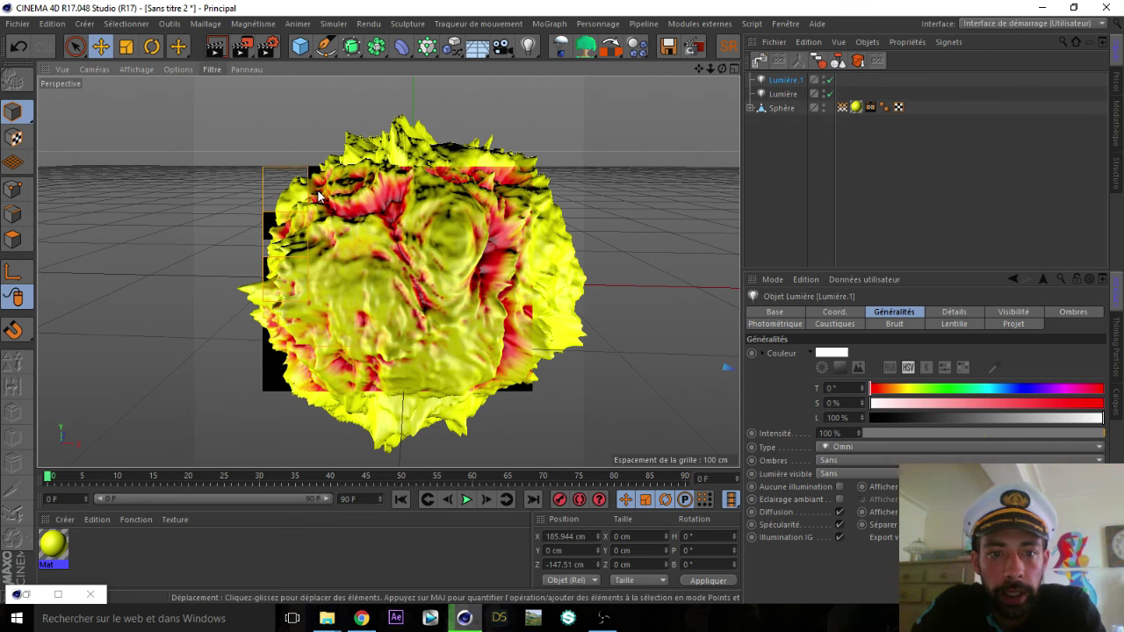
Step: Reopen the Mat material's Colorisation settings and shift the gradient's red knot well towards the yellow end
{"action": "double_click", "coordinate": [53, 545]}
{"action": "left_click", "coordinate": [466, 156]}
{"action": "left_click_drag", "start_coordinate": [471, 250], "coordinate": [613, 249]}
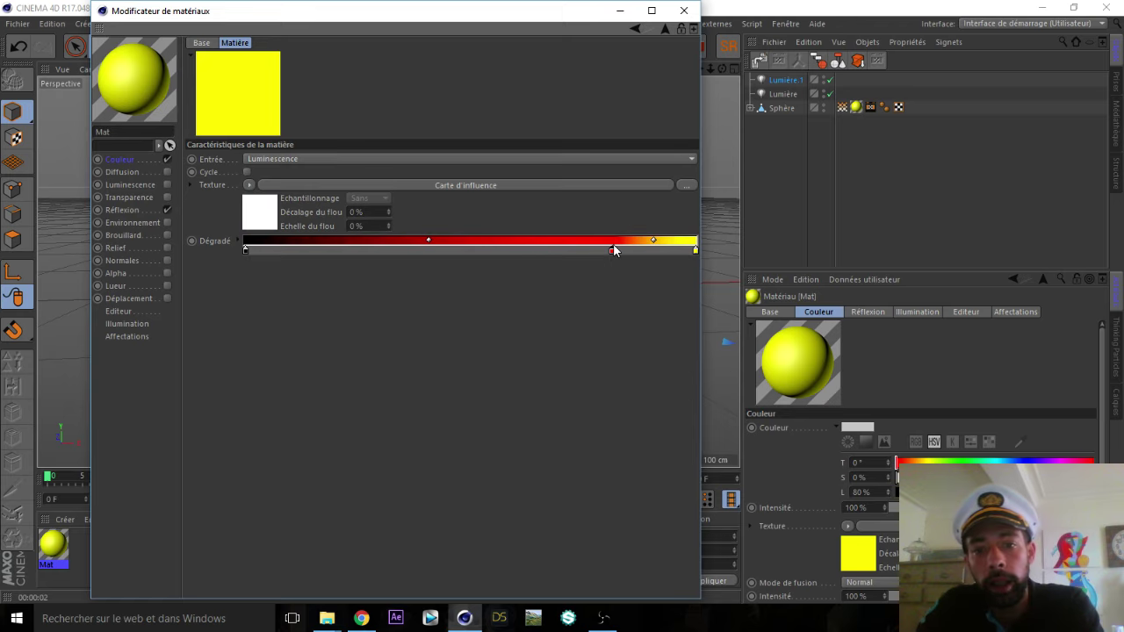
Step: Recolour the gradient's black start knot dark blue with hue 234°, saturation 63% and lightness 38%
{"action": "double_click", "coordinate": [244, 250]}
{"action": "left_click", "coordinate": [292, 252]}
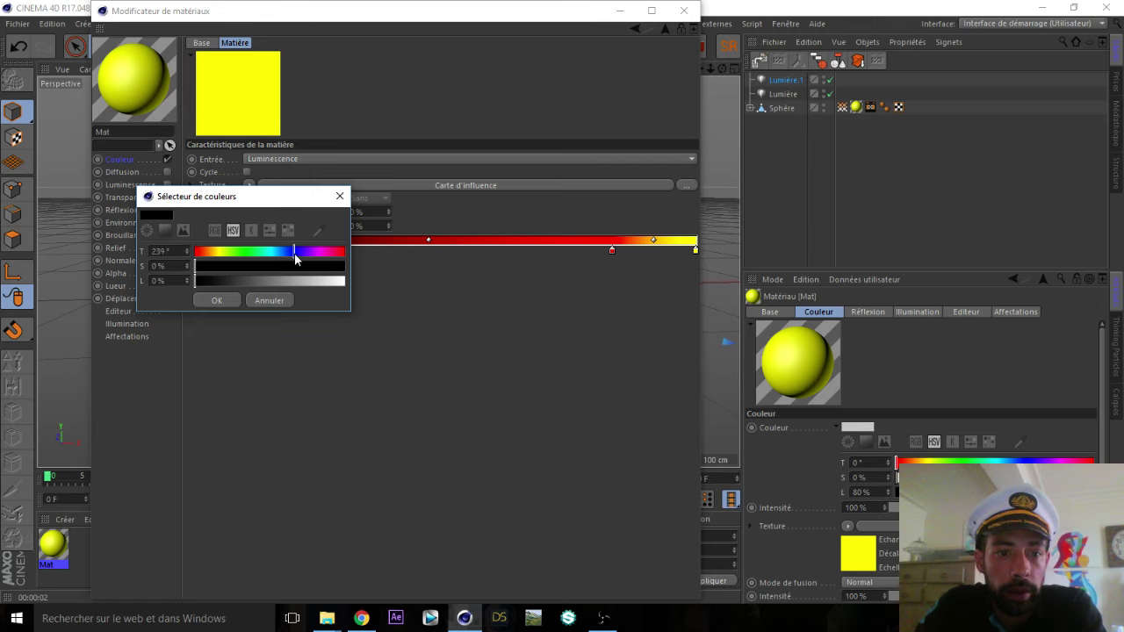
{"action": "left_click", "coordinate": [251, 281]}
{"action": "left_click", "coordinate": [288, 263]}
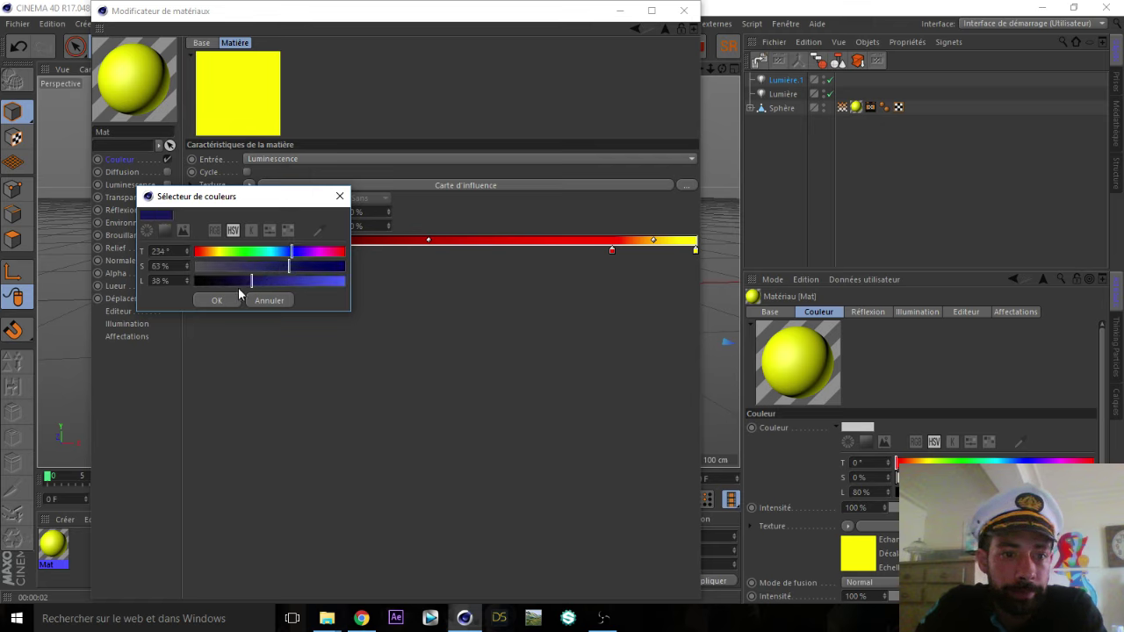
{"action": "left_click", "coordinate": [217, 300]}
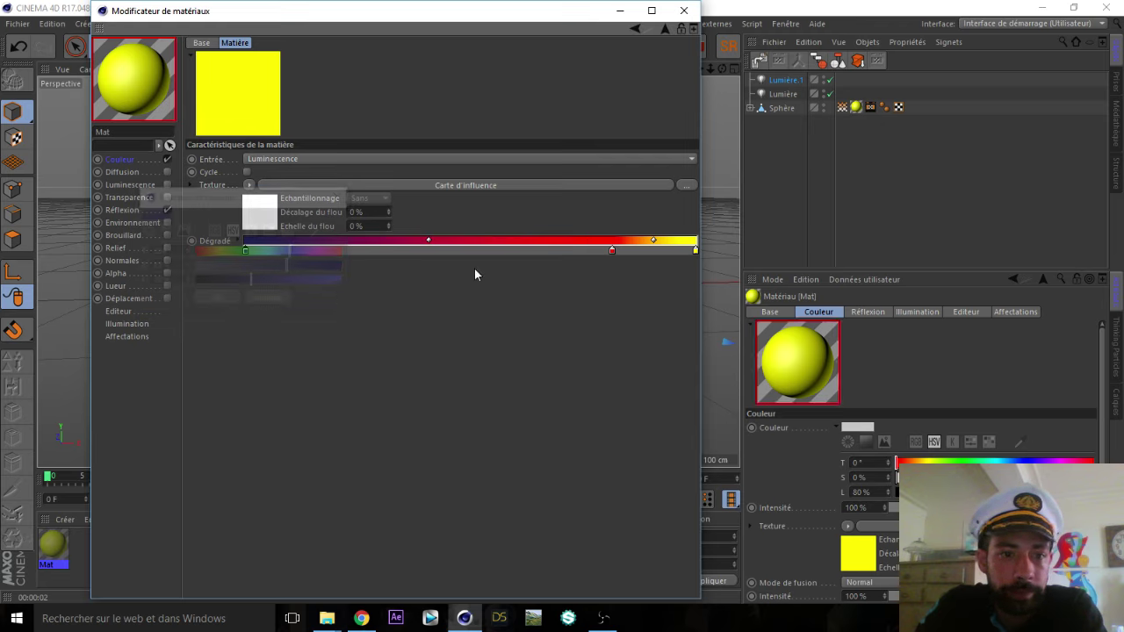
Step: Recolour the gradient's red knot blue with hue 220°, saturation 56% and lightness 50%
{"action": "double_click", "coordinate": [612, 251]}
{"action": "left_click", "coordinate": [655, 252]}
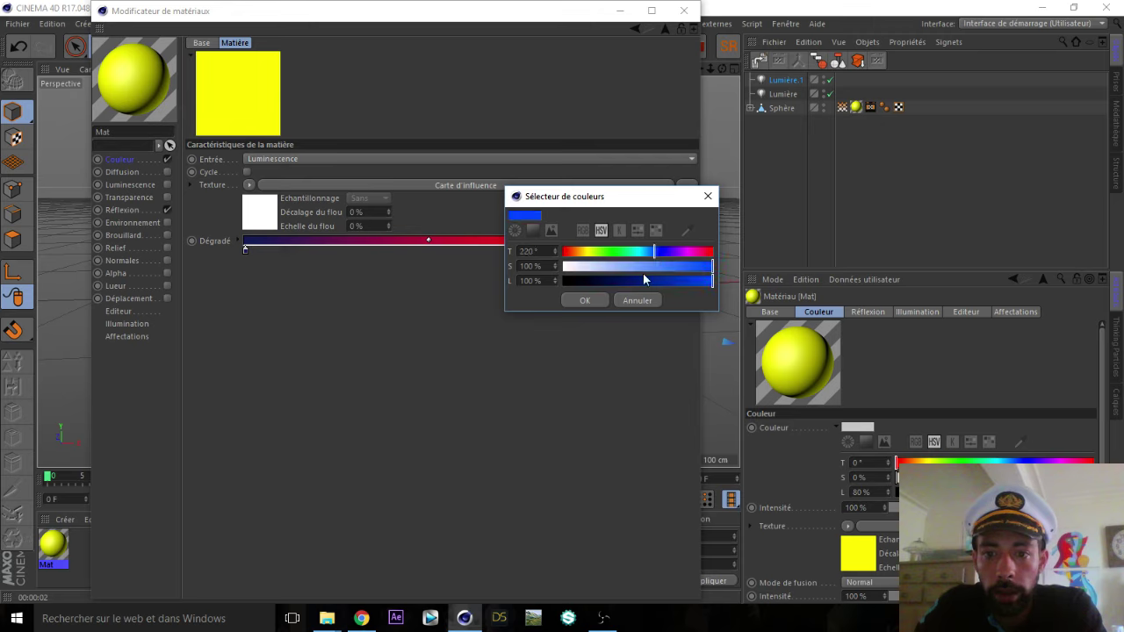
{"action": "left_click", "coordinate": [639, 280]}
{"action": "left_click", "coordinate": [647, 266]}
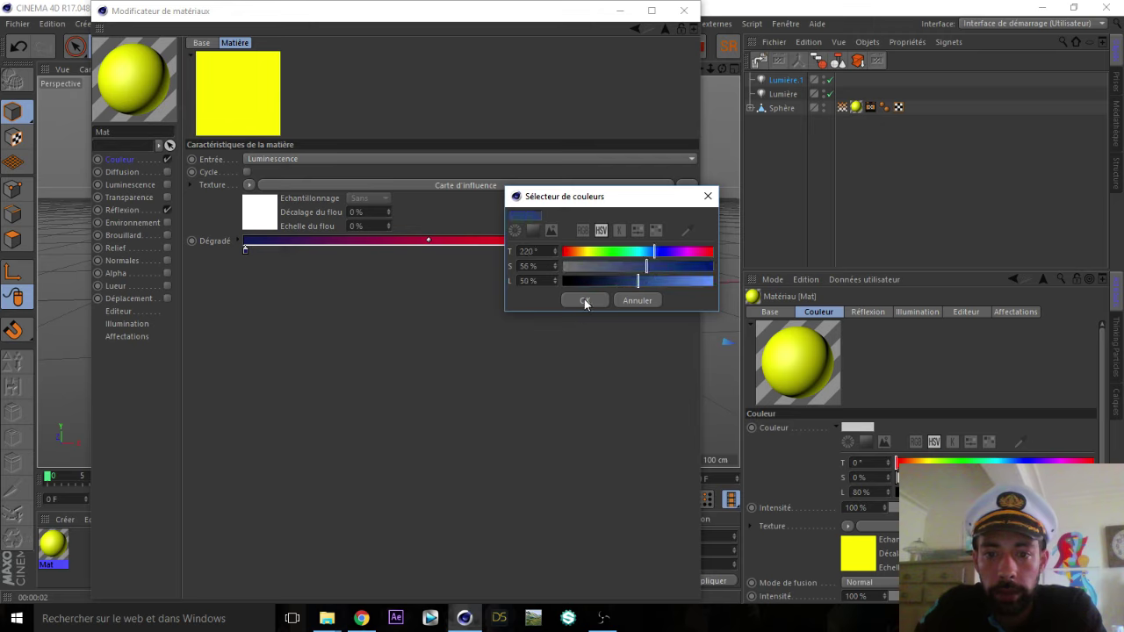
{"action": "left_click", "coordinate": [584, 301]}
Step: Add a teal-green knot to the gradient midway between the blue knot and the yellow end knot
{"action": "double_click", "coordinate": [657, 252]}
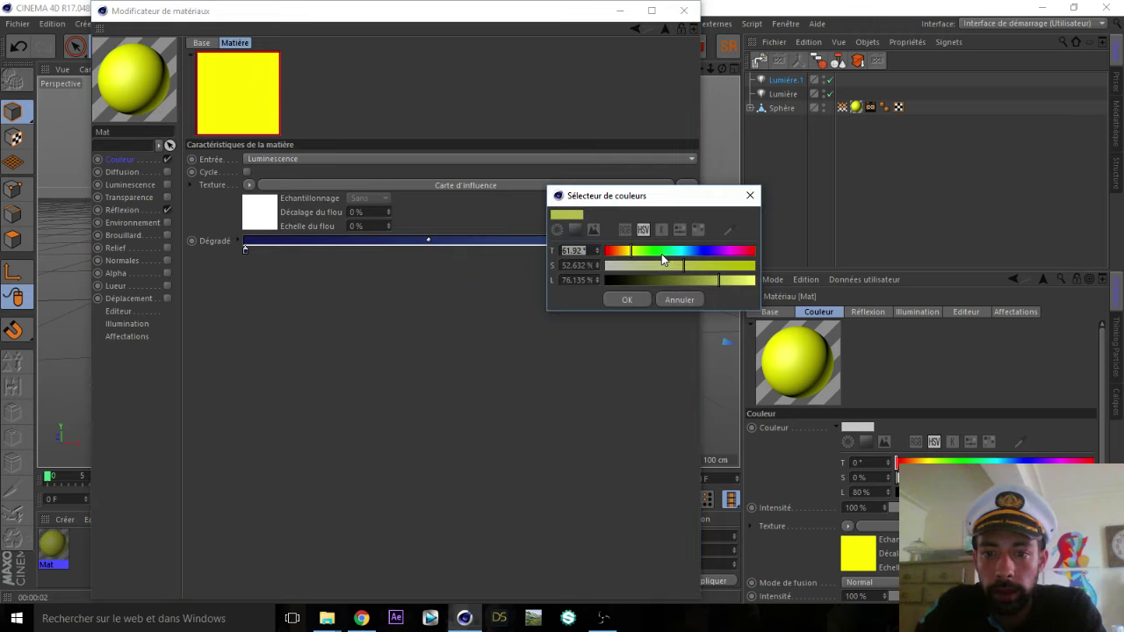
{"action": "left_click", "coordinate": [662, 252]}
{"action": "left_click", "coordinate": [627, 299]}
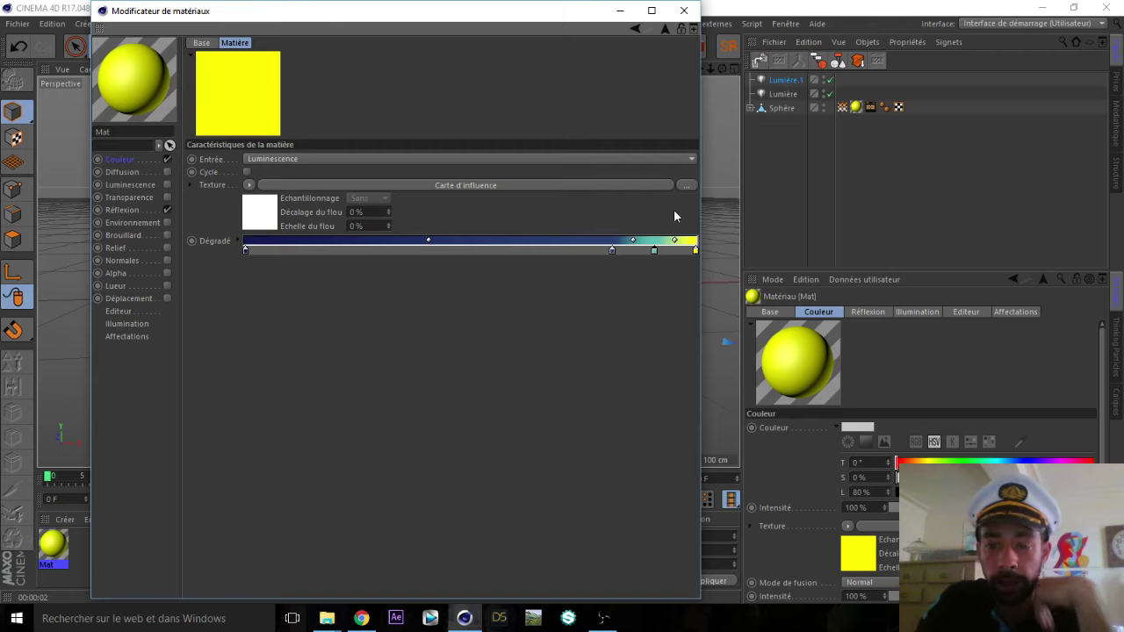
Step: Recolour the gradient's yellow end knot a pale, weakly saturated grey-blue
{"action": "double_click", "coordinate": [695, 250]}
{"action": "left_click", "coordinate": [727, 251]}
{"action": "left_click_drag", "start_coordinate": [715, 266], "coordinate": [663, 266]}
{"action": "left_click", "coordinate": [774, 280]}
{"action": "left_click", "coordinate": [690, 299]}
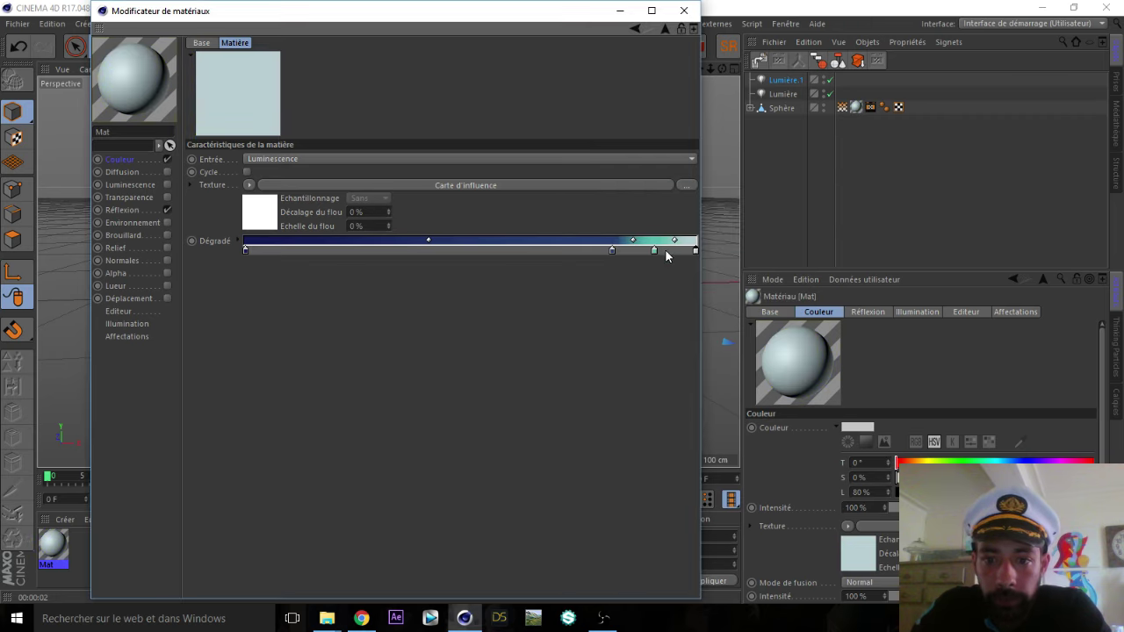
Step: Add a magenta knot, hue 306° and saturation 58%, between the gradient's teal and pale end knots and render the asteroid
{"action": "double_click", "coordinate": [653, 250]}
{"action": "left_click", "coordinate": [720, 249]}
{"action": "left_click", "coordinate": [747, 250]}
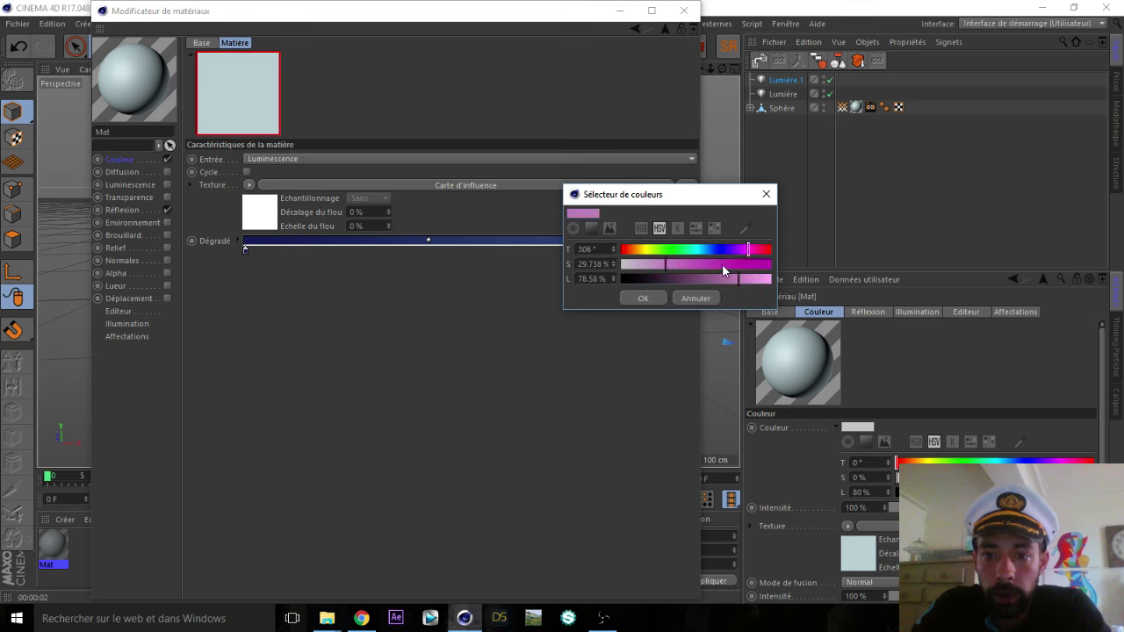
{"action": "left_click", "coordinate": [708, 264]}
{"action": "left_click", "coordinate": [643, 298]}
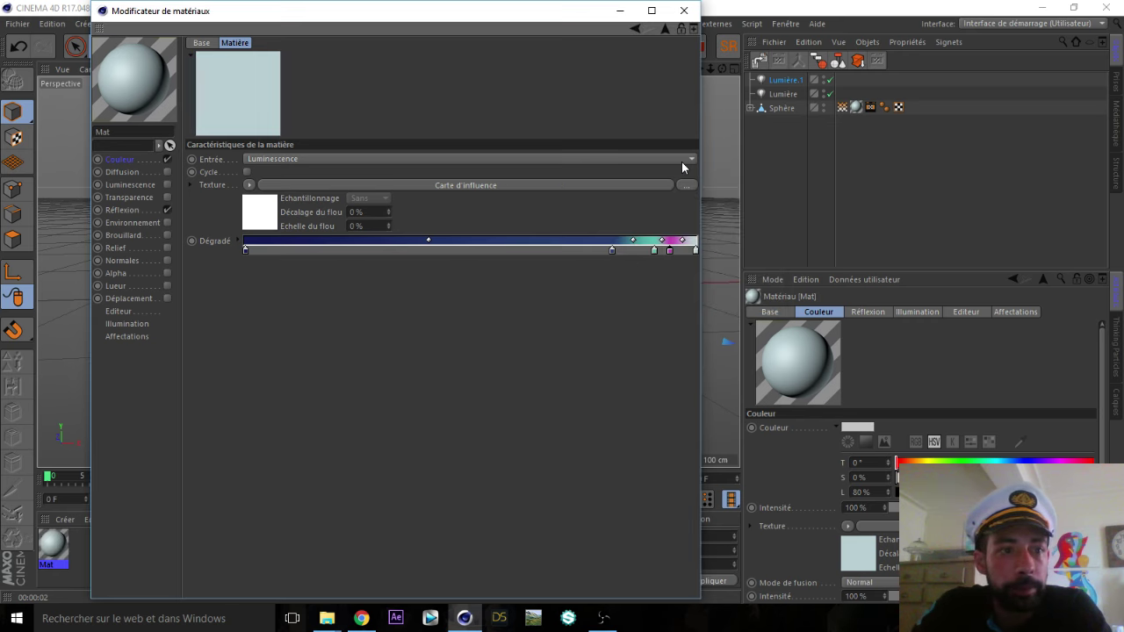
{"action": "left_click", "coordinate": [686, 17]}
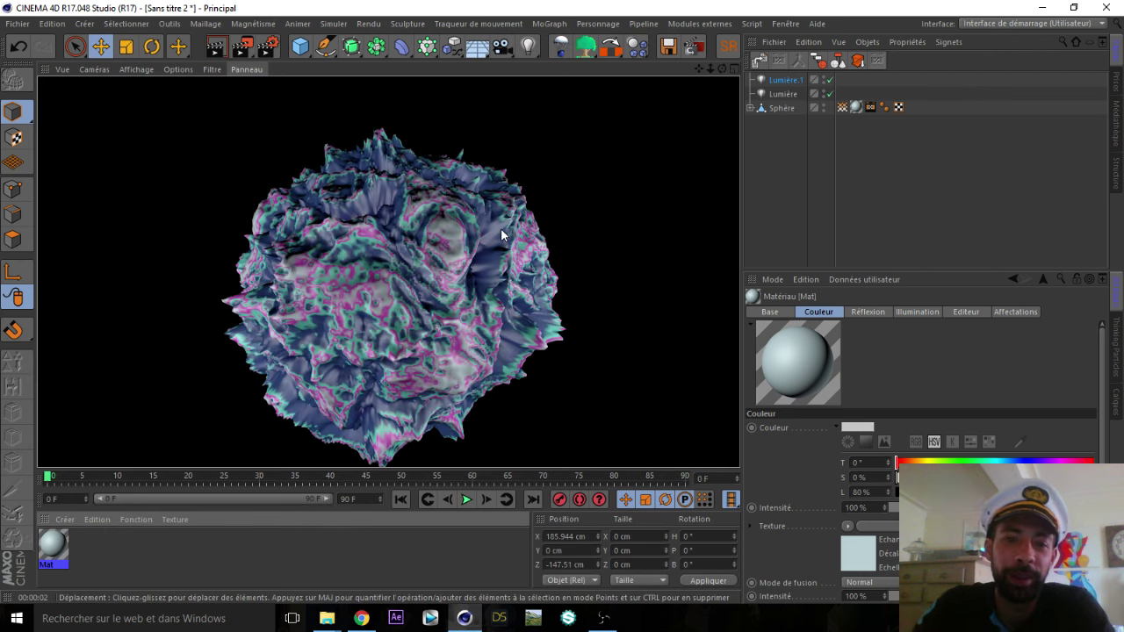
{"action": "left_click", "coordinate": [747, 172]}
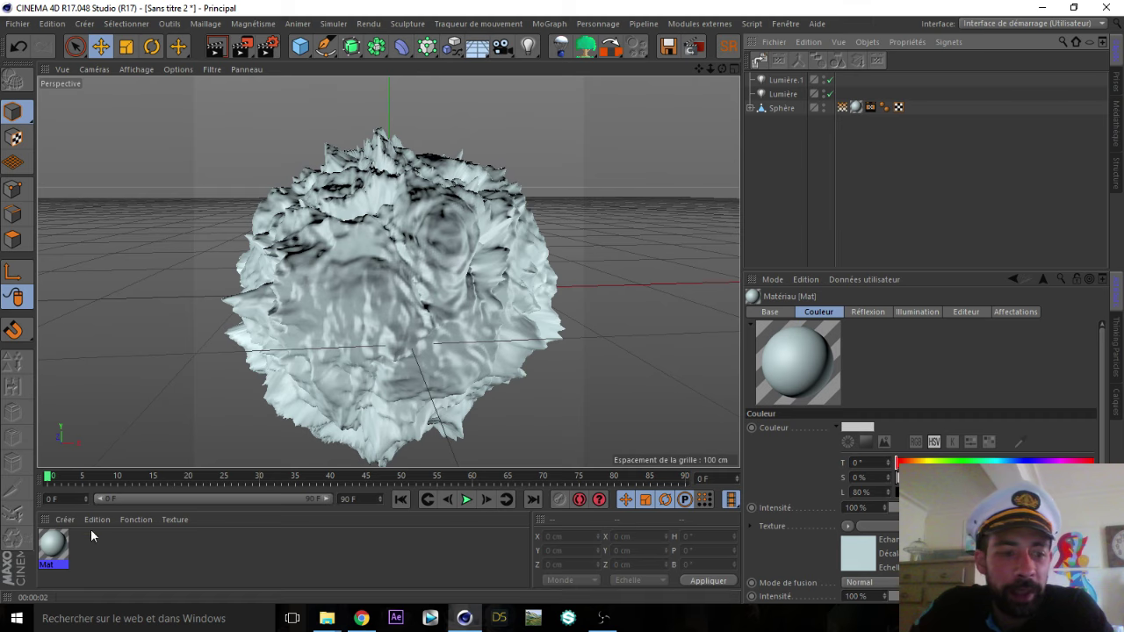
Step: Remove the magenta knot from the Mat material's Colorisation gradient and close the material editor
{"action": "double_click", "coordinate": [53, 546]}
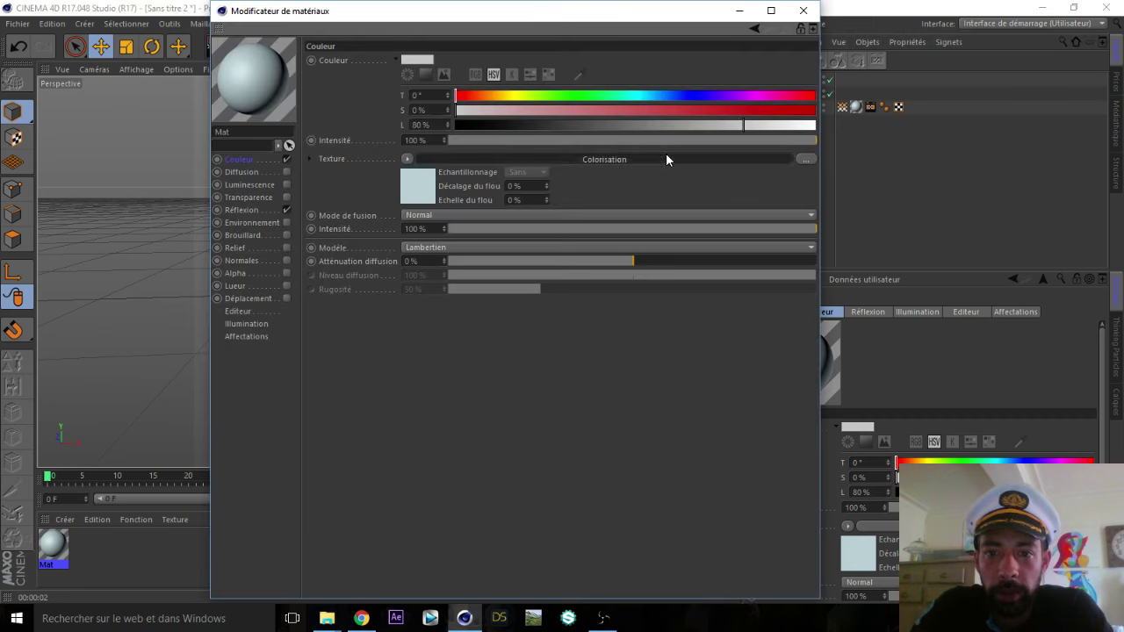
{"action": "left_click", "coordinate": [666, 159]}
{"action": "double_click", "coordinate": [791, 252]}
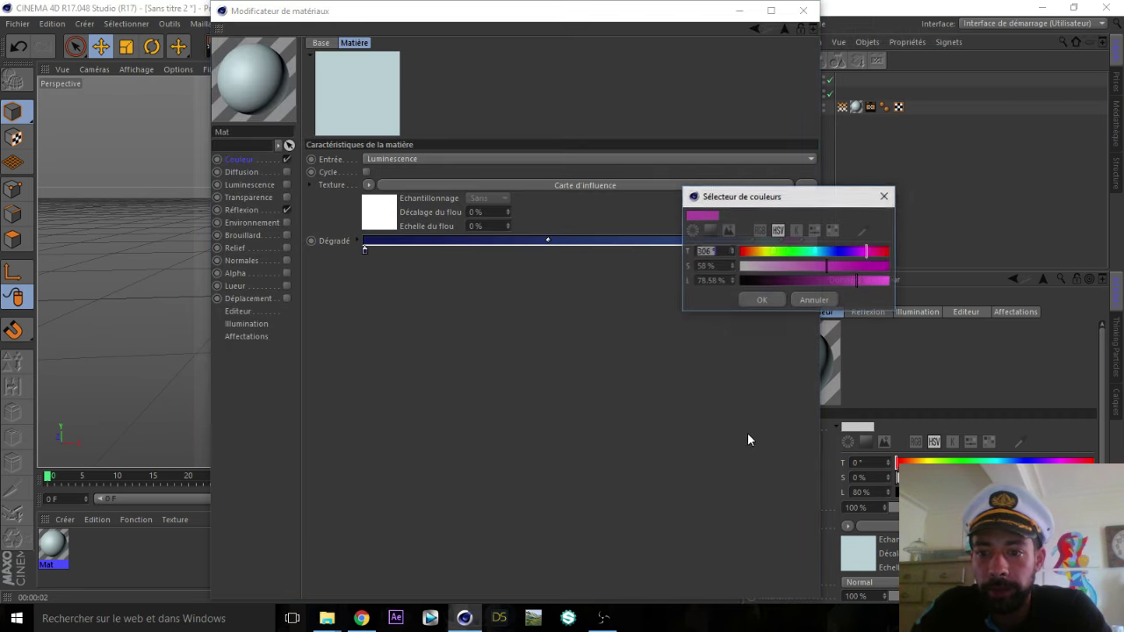
{"action": "left_click", "coordinate": [809, 300]}
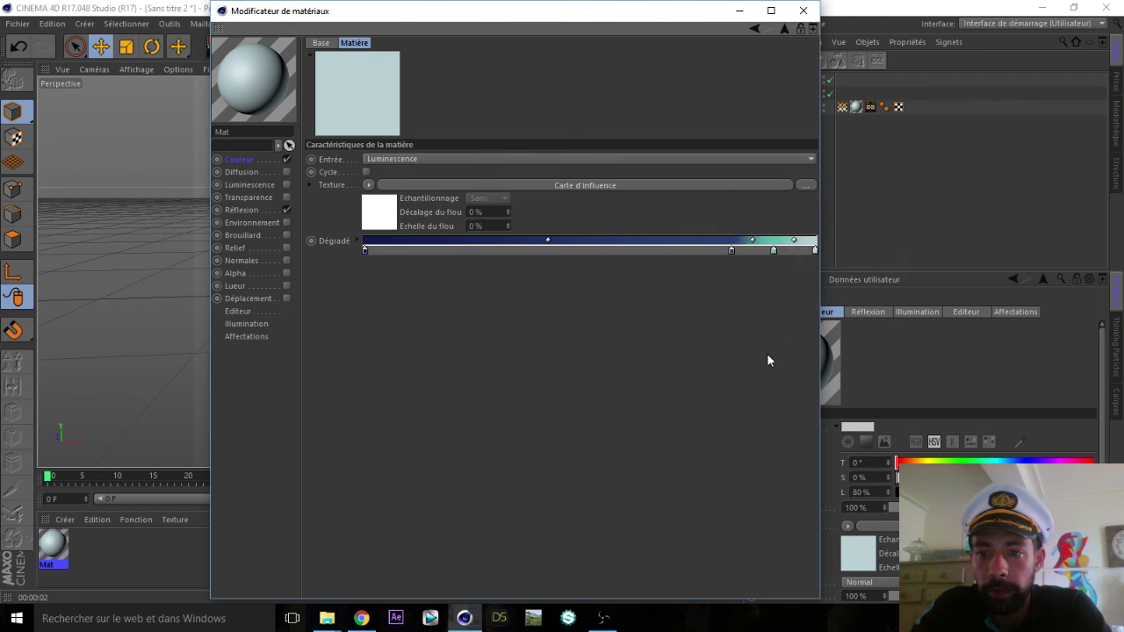
{"action": "left_click", "coordinate": [802, 10]}
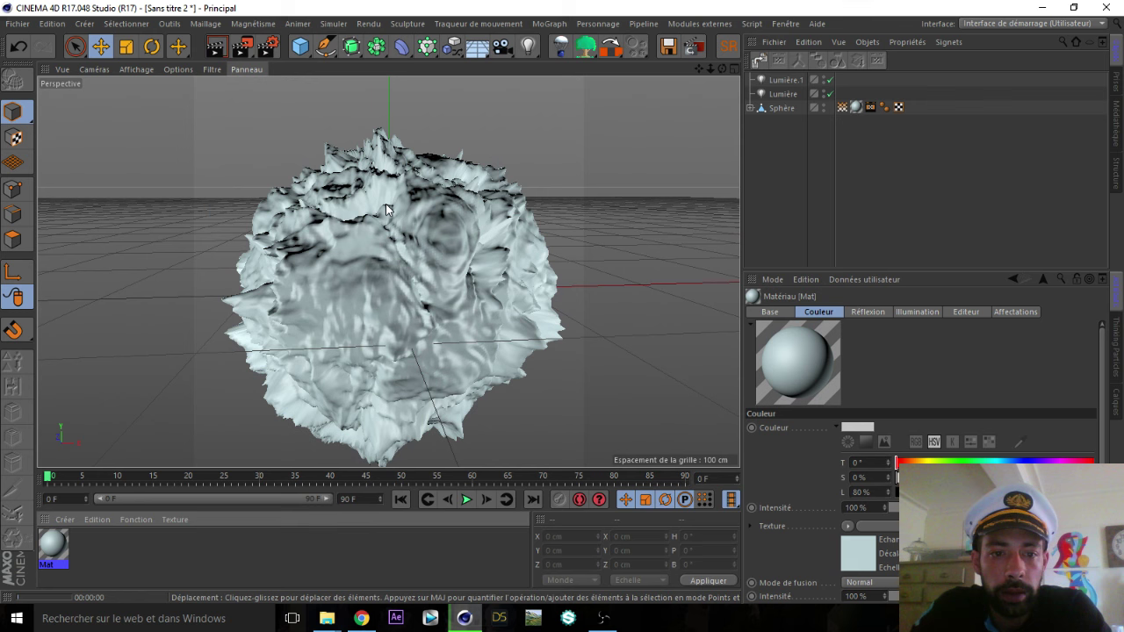
Step: Render the asteroid in the viewport both close up and from farther away to check the blue and teal colouring
{"action": "key", "text": "ctrl+r"}
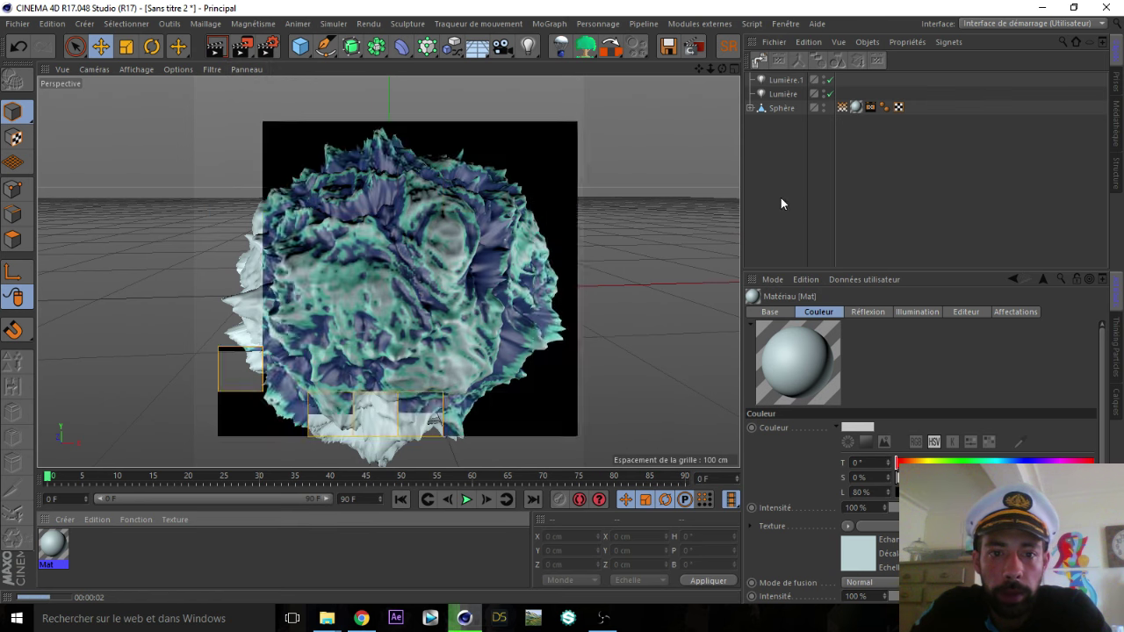
{"action": "left_click", "coordinate": [780, 198]}
{"action": "mouse_move", "coordinate": [710, 65]}
{"action": "left_mouse_down"}
{"action": "mouse_move", "coordinate": [672, 65]}
{"action": "mouse_move", "coordinate": [713, 65]}
{"action": "mouse_move", "coordinate": [697, 66]}
{"action": "mouse_move", "coordinate": [705, 61]}
{"action": "left_mouse_up"}
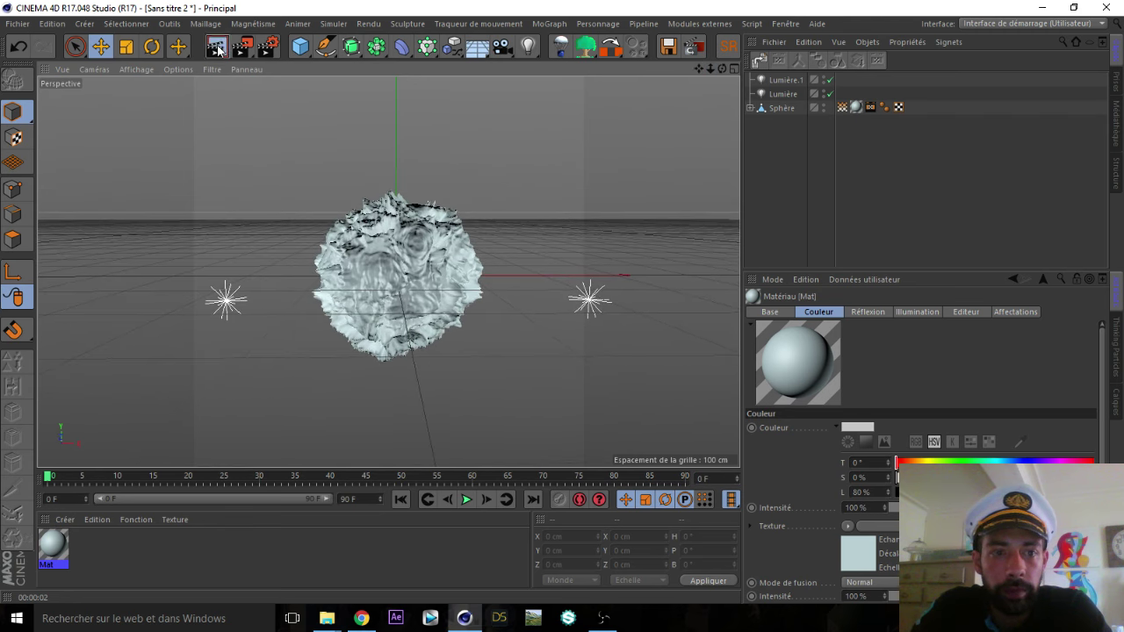
{"action": "left_click", "coordinate": [218, 50]}
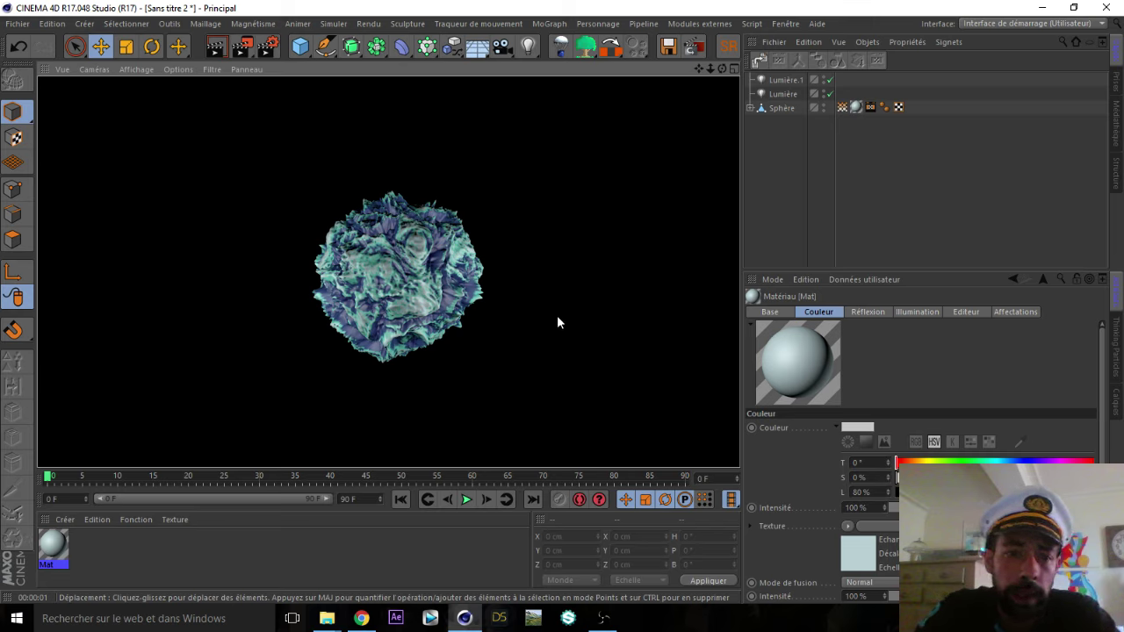
{"action": "left_click", "coordinate": [181, 581]}
Step: Enable Luminescence on the Mat material, load a Diffusion sous-surfacique effect as its texture and open the shader's settings
{"action": "double_click", "coordinate": [52, 545]}
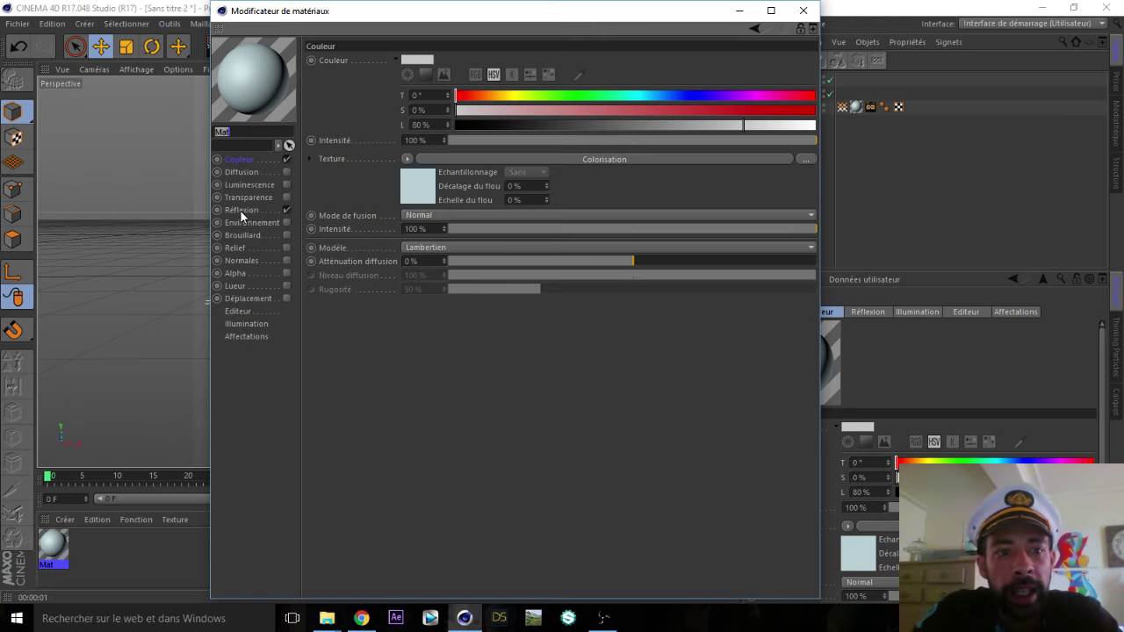
{"action": "left_click", "coordinate": [251, 184]}
{"action": "left_click", "coordinate": [286, 185]}
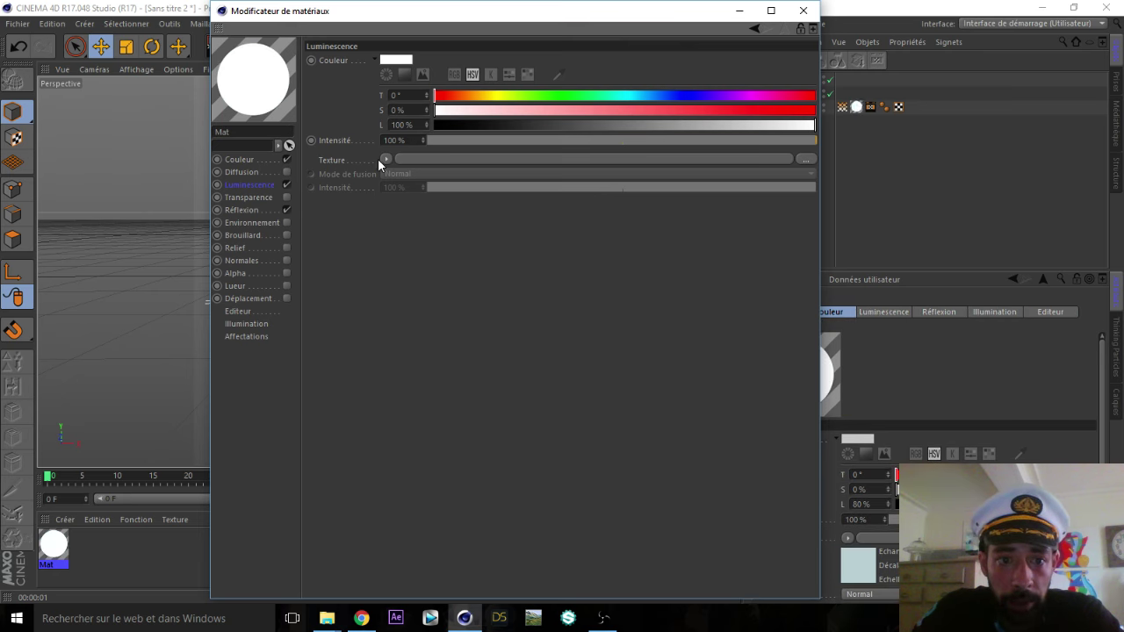
{"action": "left_click", "coordinate": [386, 159]}
{"action": "mouse_move", "coordinate": [570, 434]}
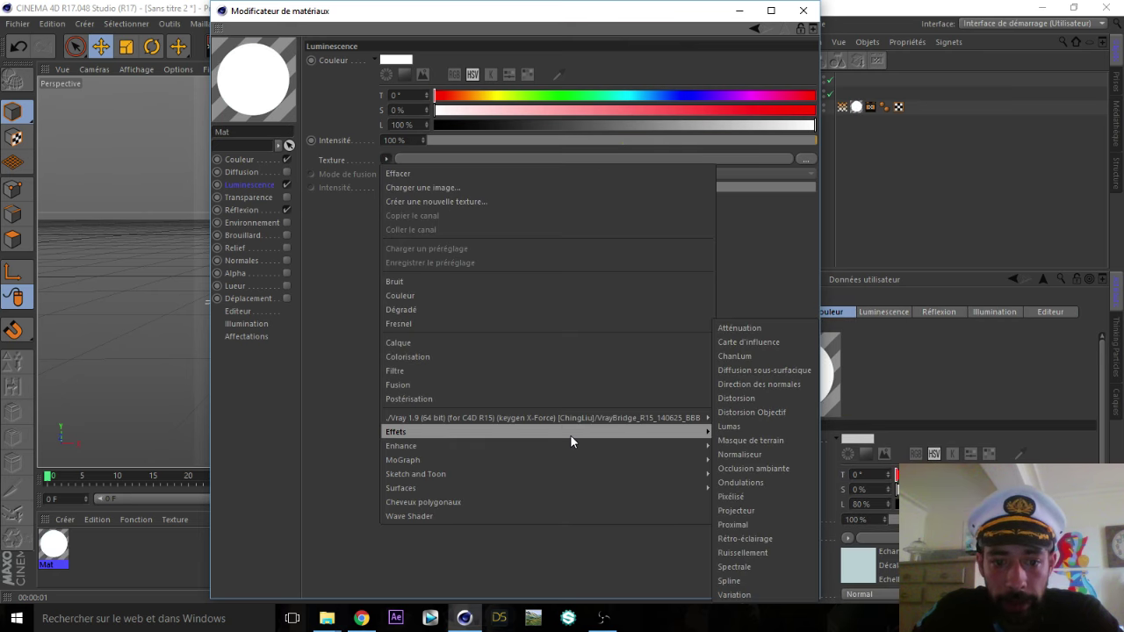
{"action": "left_click", "coordinate": [759, 372]}
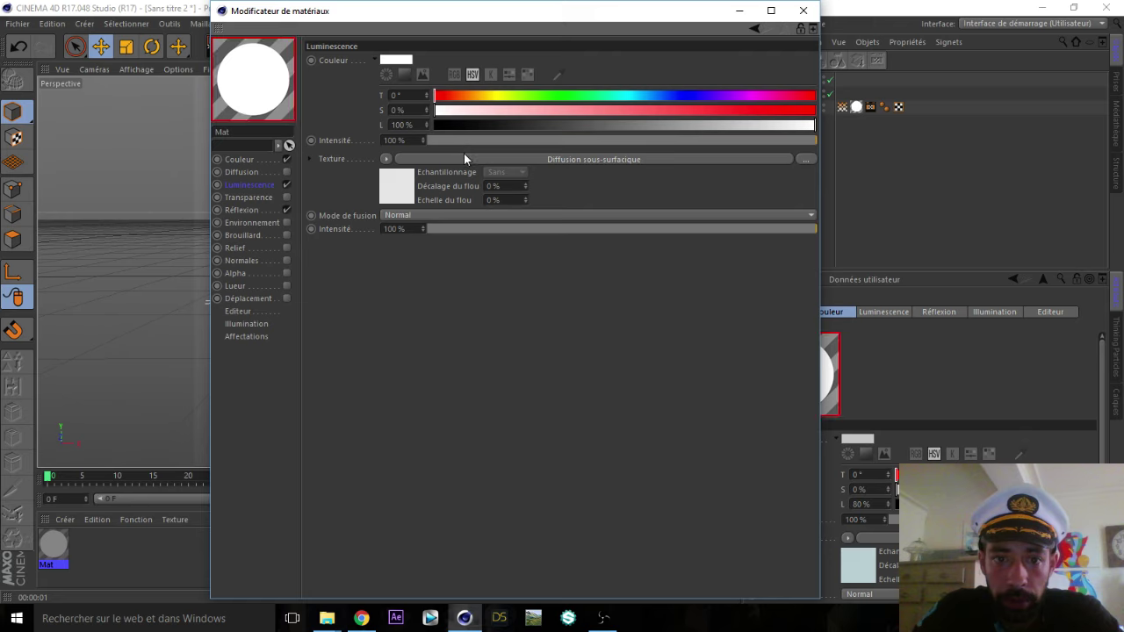
{"action": "left_click", "coordinate": [464, 157]}
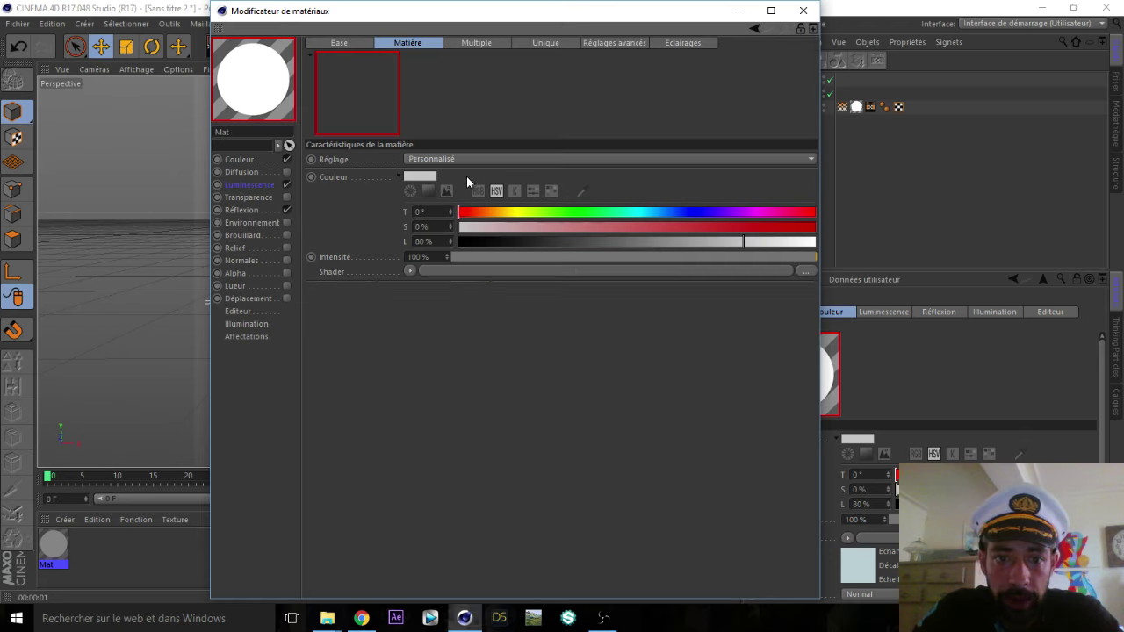
Step: Tint the subsurface scattering shader blue with hue 204° and saturation 55%, and set its Longueur trajectoire to 1 cm
{"action": "left_click_drag", "start_coordinate": [657, 211], "coordinate": [662, 211]}
{"action": "left_click", "coordinate": [654, 227]}
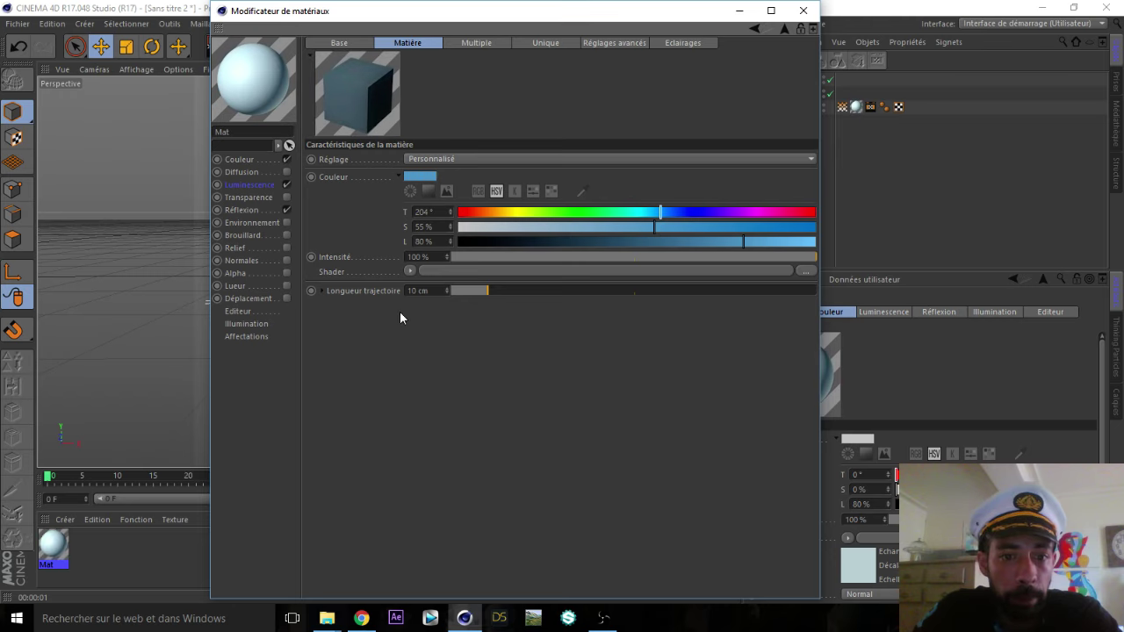
{"action": "left_click", "coordinate": [456, 292]}
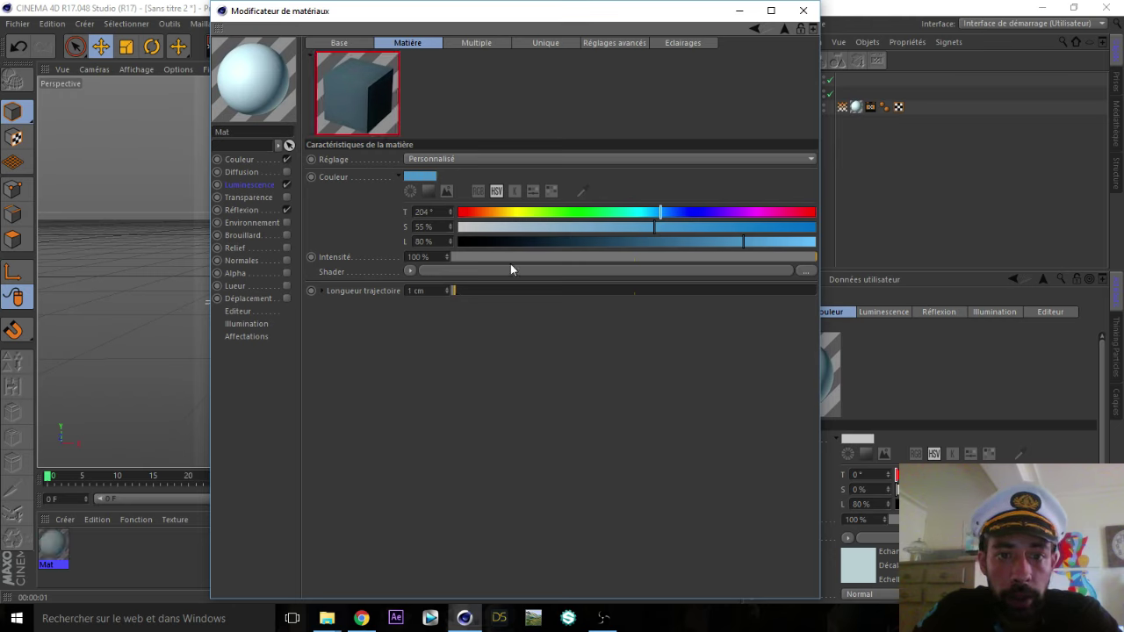
Step: Disable multiple scattering and activate single scattering with Séparer canaux de couleurs on and Tracer rayons d'ombre off
{"action": "left_click", "coordinate": [477, 43]}
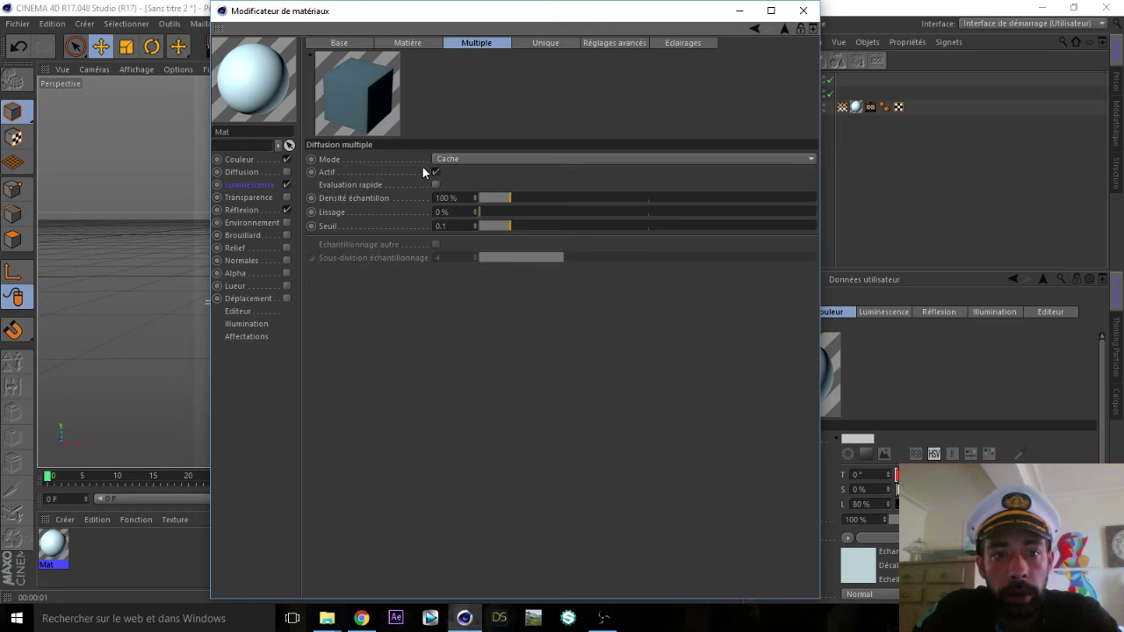
{"action": "left_click", "coordinate": [436, 172]}
{"action": "left_click", "coordinate": [527, 39]}
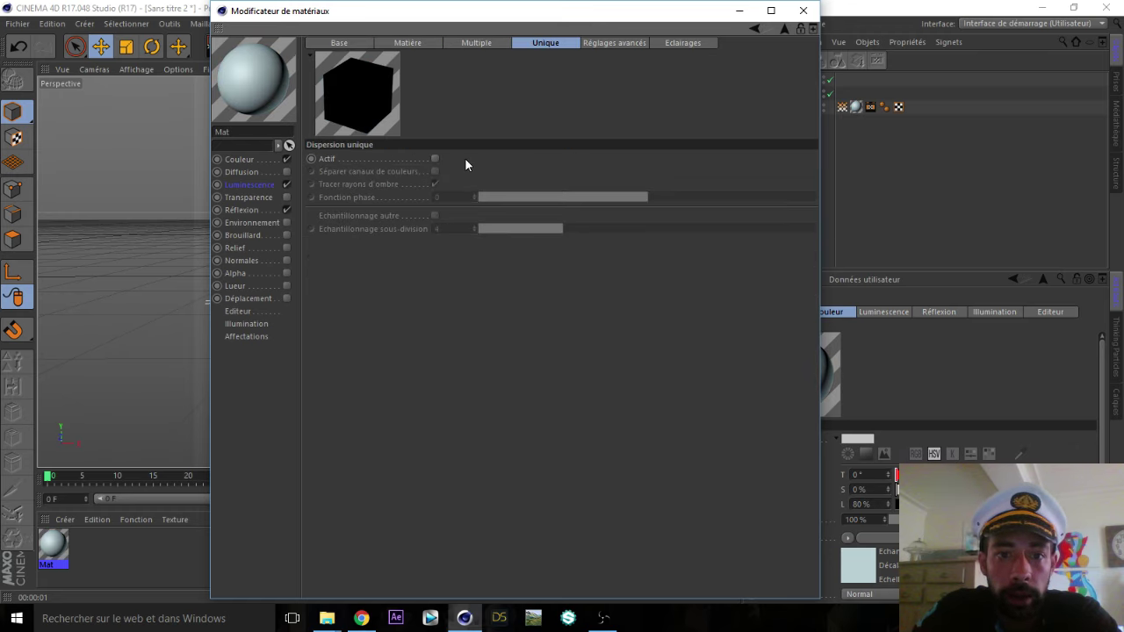
{"action": "left_click", "coordinate": [434, 159]}
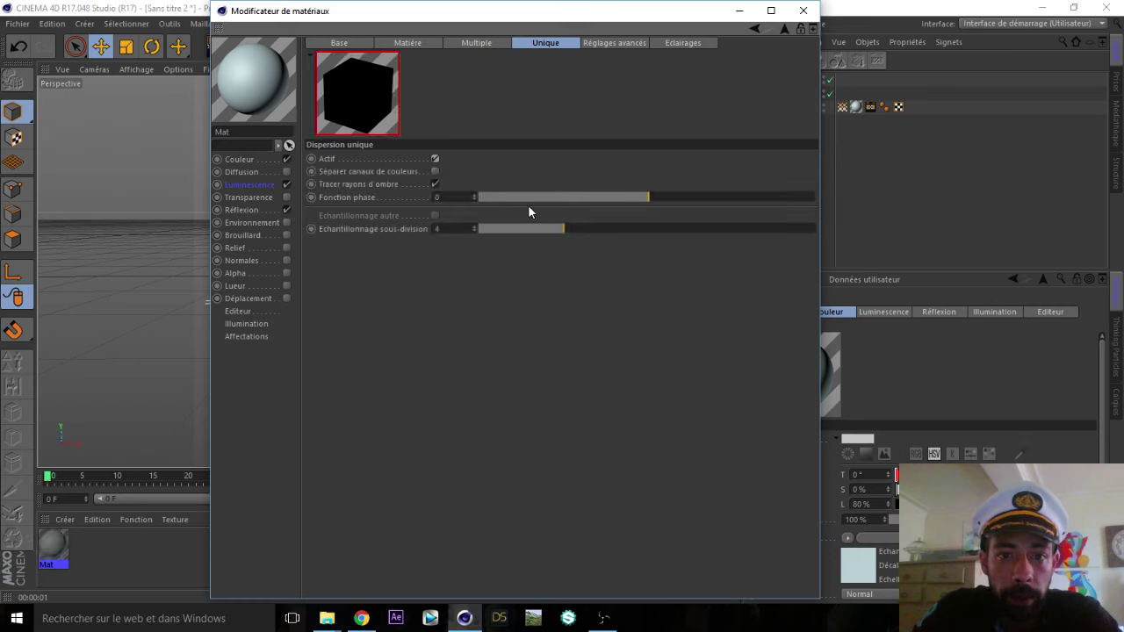
{"action": "left_click", "coordinate": [436, 185]}
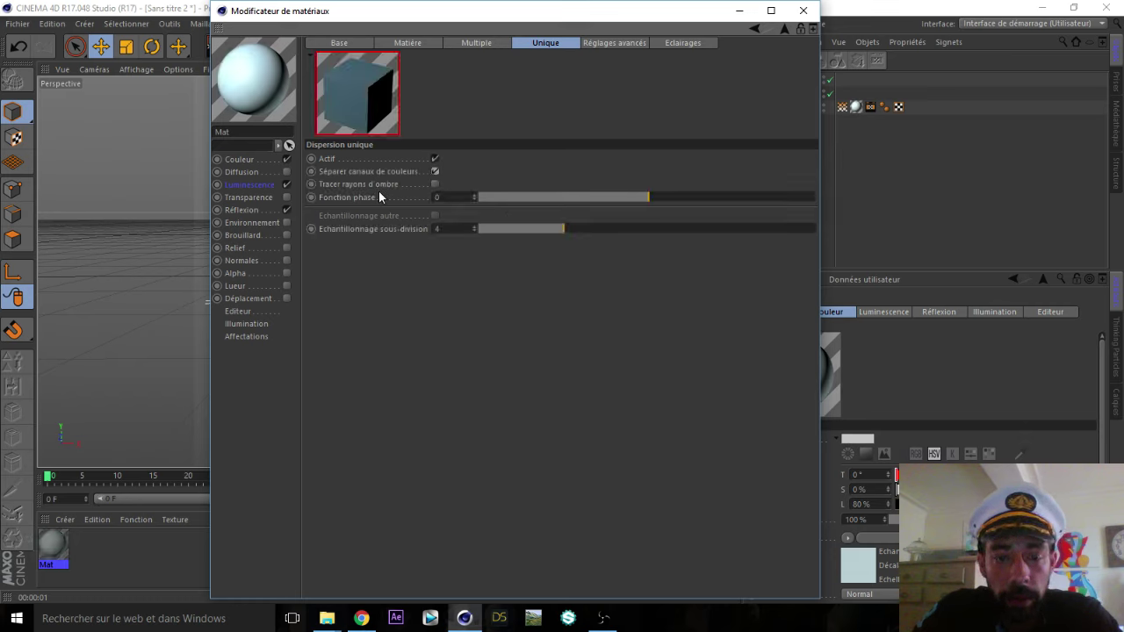
Step: Enable the Mat material's Diffusion channel with a Carte d'influence texture linked to the Sphère's influence map tag
{"action": "left_click", "coordinate": [287, 171]}
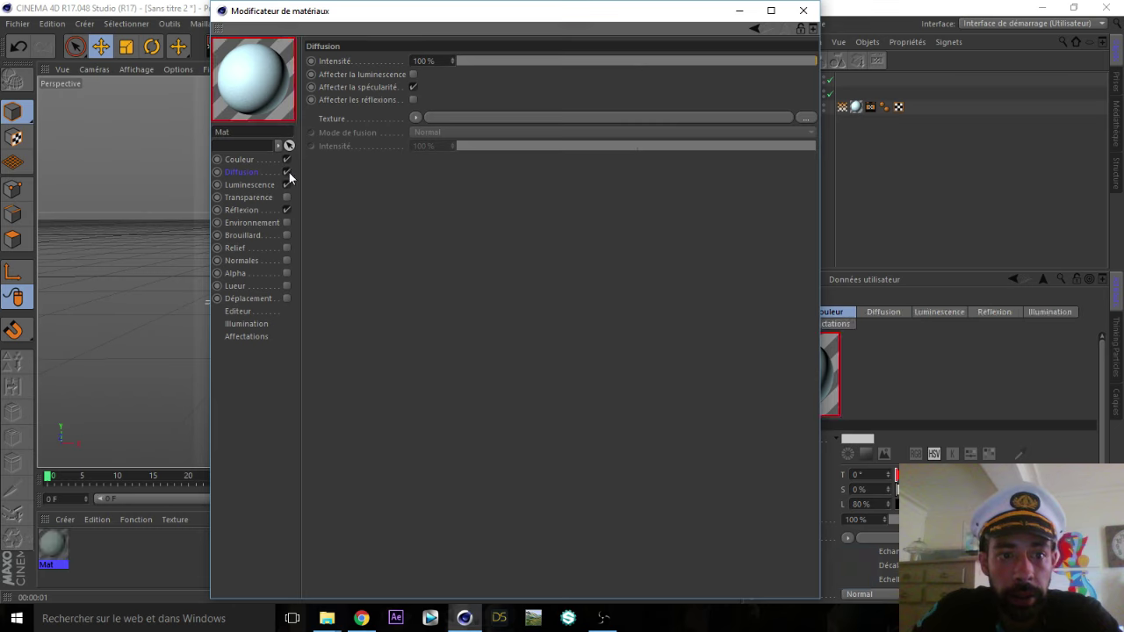
{"action": "left_click", "coordinate": [416, 118]}
{"action": "mouse_move", "coordinate": [572, 392]}
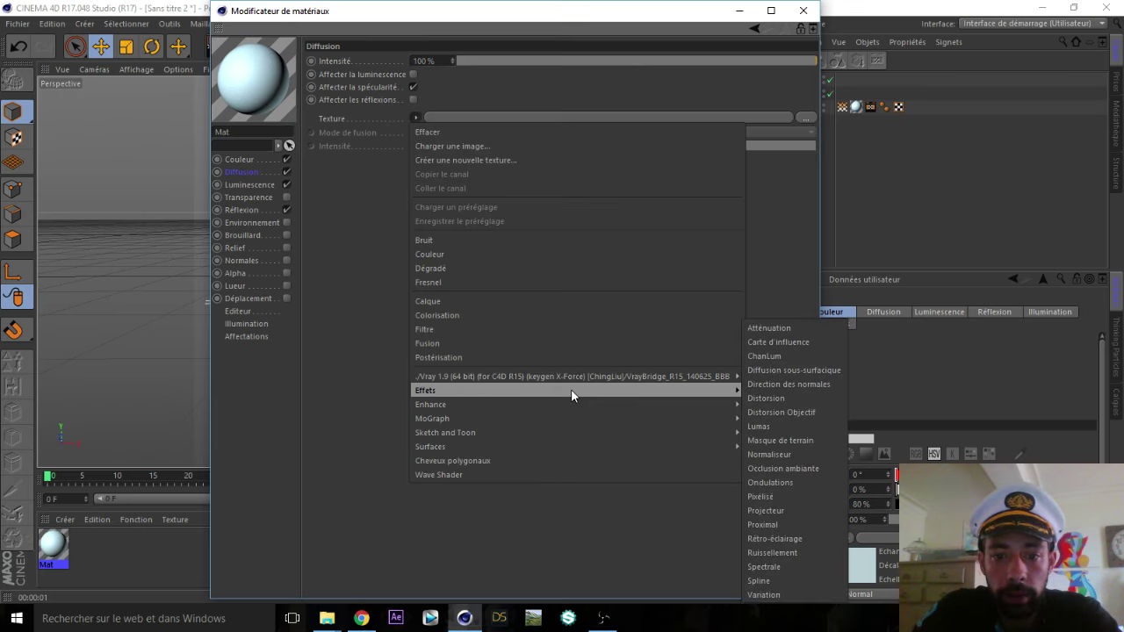
{"action": "left_click", "coordinate": [782, 342]}
{"action": "left_click", "coordinate": [630, 112]}
{"action": "left_click_drag", "start_coordinate": [868, 107], "coordinate": [488, 161]}
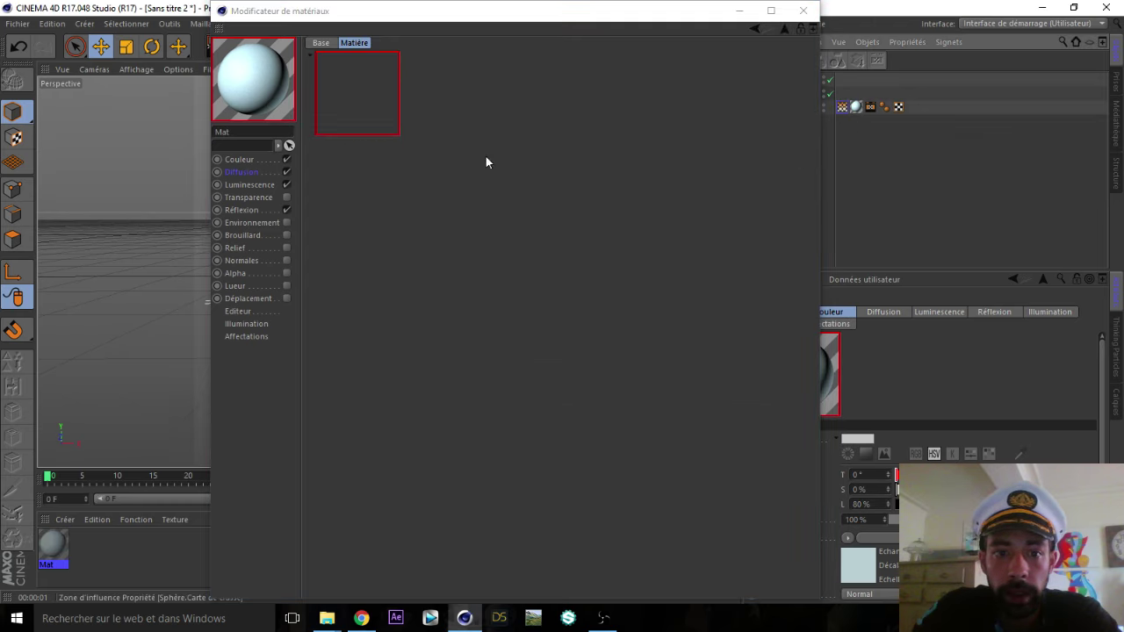
{"action": "left_click", "coordinate": [240, 173]}
Step: Load a Bruit texture into the colour of the Spécularité par défaut reflection layer and choose the dark speckled noise pattern
{"action": "left_click", "coordinate": [243, 211]}
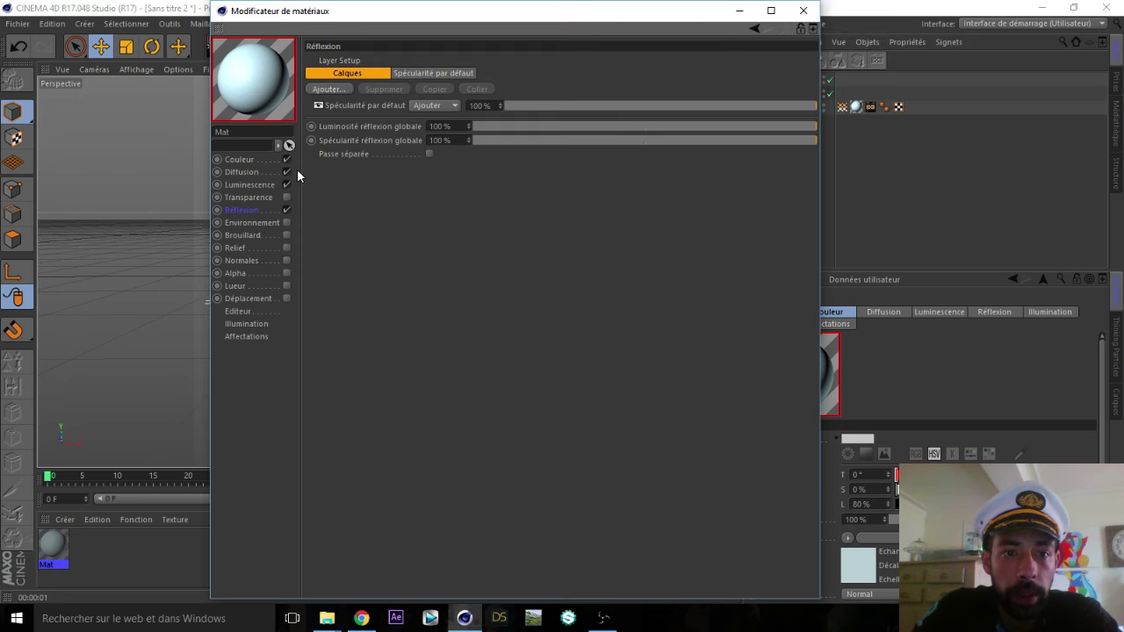
{"action": "left_click", "coordinate": [349, 107]}
{"action": "left_click", "coordinate": [429, 255]}
{"action": "left_click", "coordinate": [446, 271]}
{"action": "left_click", "coordinate": [398, 378]}
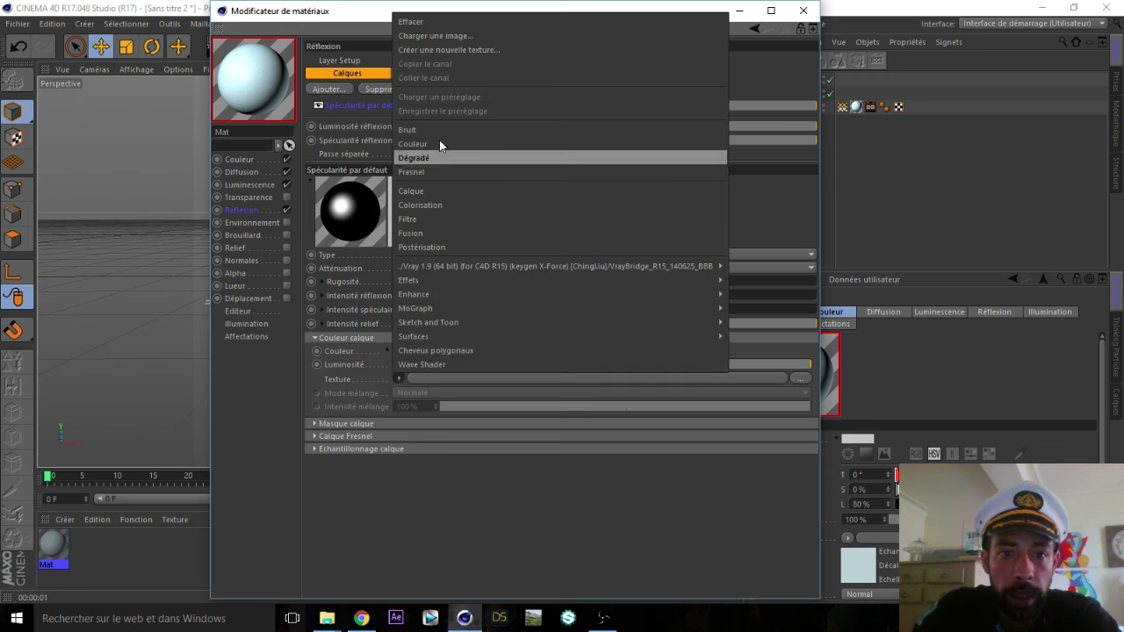
{"action": "left_click", "coordinate": [423, 126]}
{"action": "left_click", "coordinate": [497, 379]}
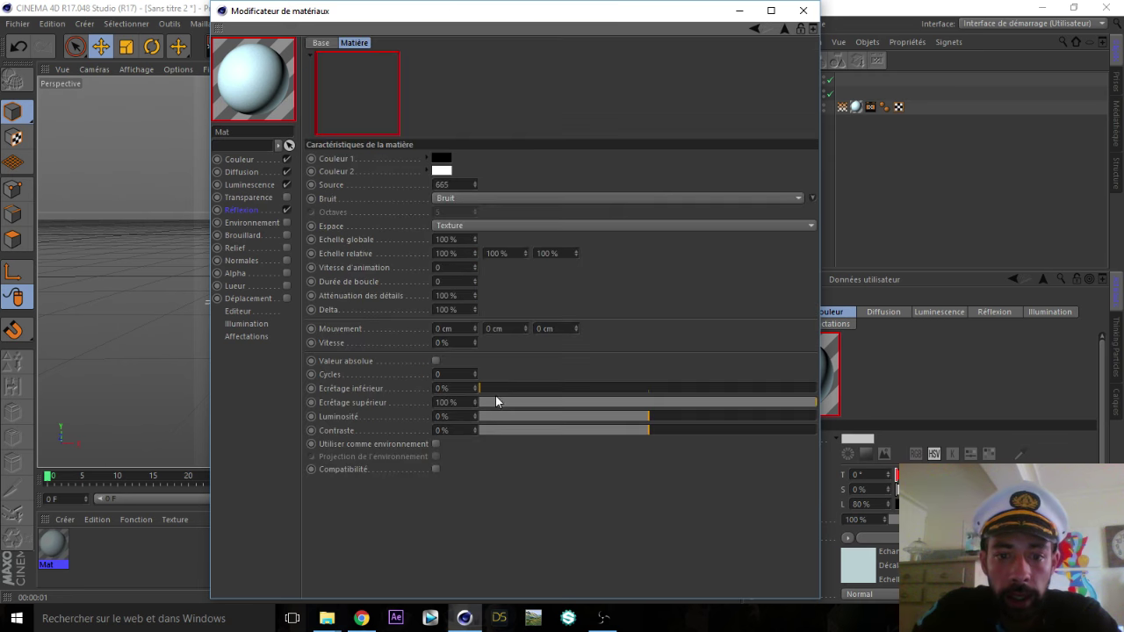
{"action": "left_click", "coordinate": [812, 199]}
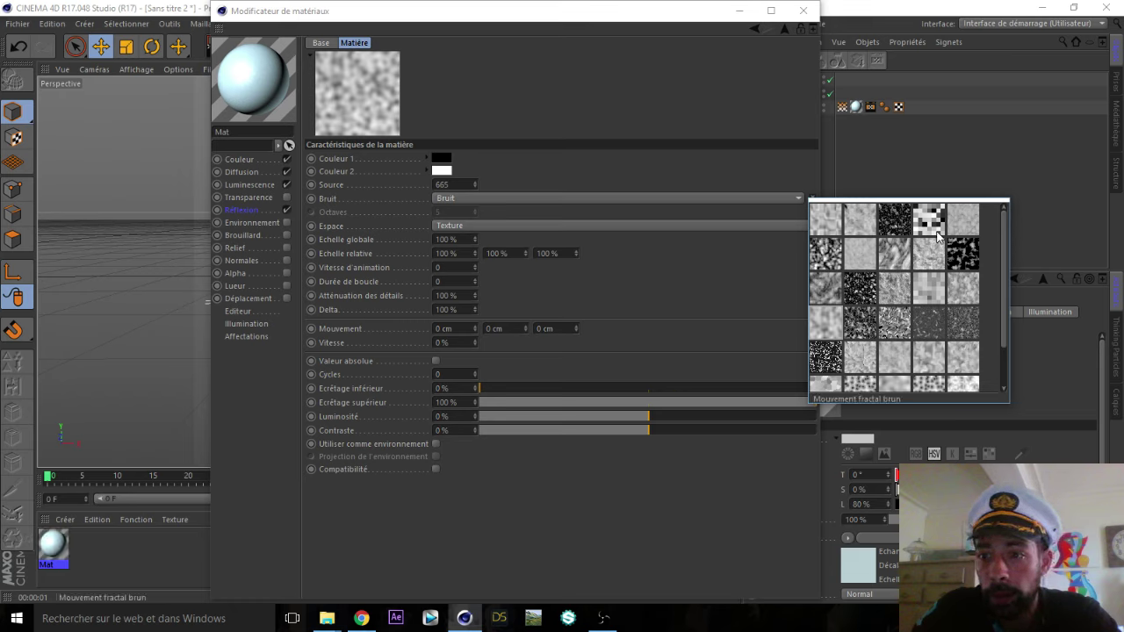
{"action": "left_click", "coordinate": [895, 215]}
{"action": "left_click", "coordinate": [241, 210]}
Step: Add a Réflexion (Antérieure) layer with a Fresnel texture, blended in Ajouter mode at 30%
{"action": "left_click", "coordinate": [413, 258]}
{"action": "left_click", "coordinate": [408, 222]}
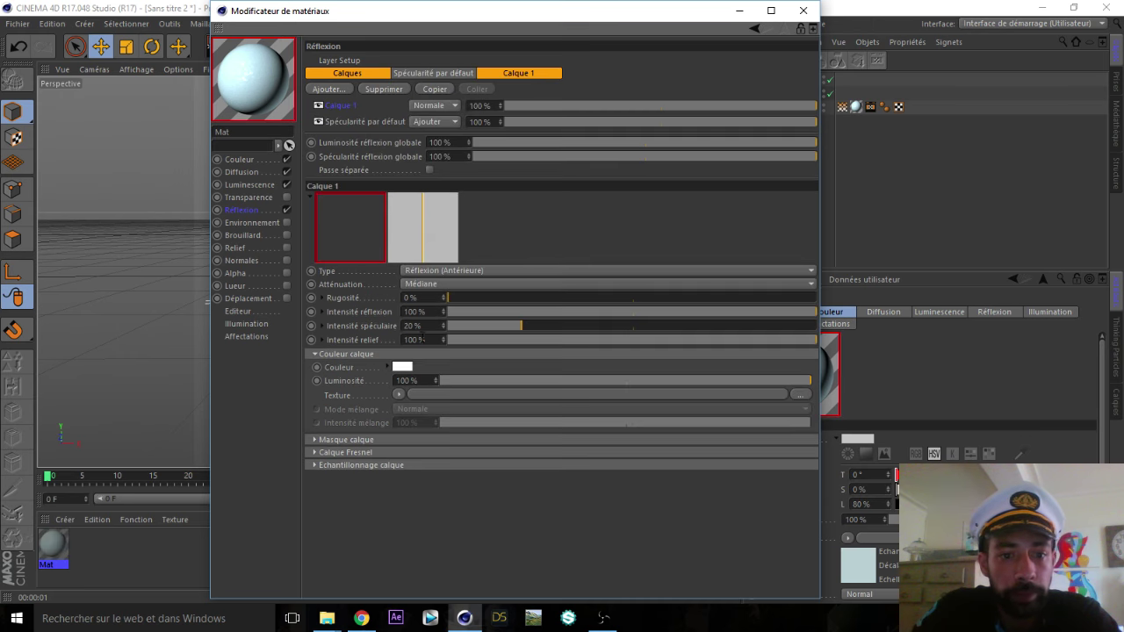
{"action": "left_click", "coordinate": [399, 395]}
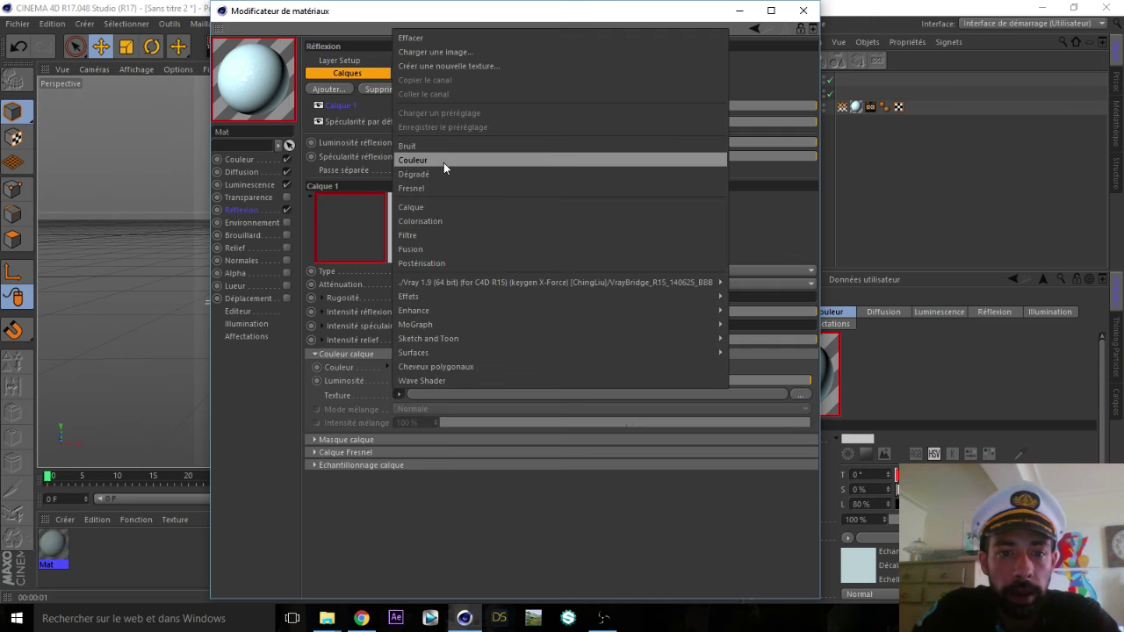
{"action": "left_click", "coordinate": [441, 188]}
{"action": "left_click", "coordinate": [425, 106]}
{"action": "left_click", "coordinate": [428, 118]}
{"action": "left_click_drag", "start_coordinate": [640, 109], "coordinate": [605, 107]}
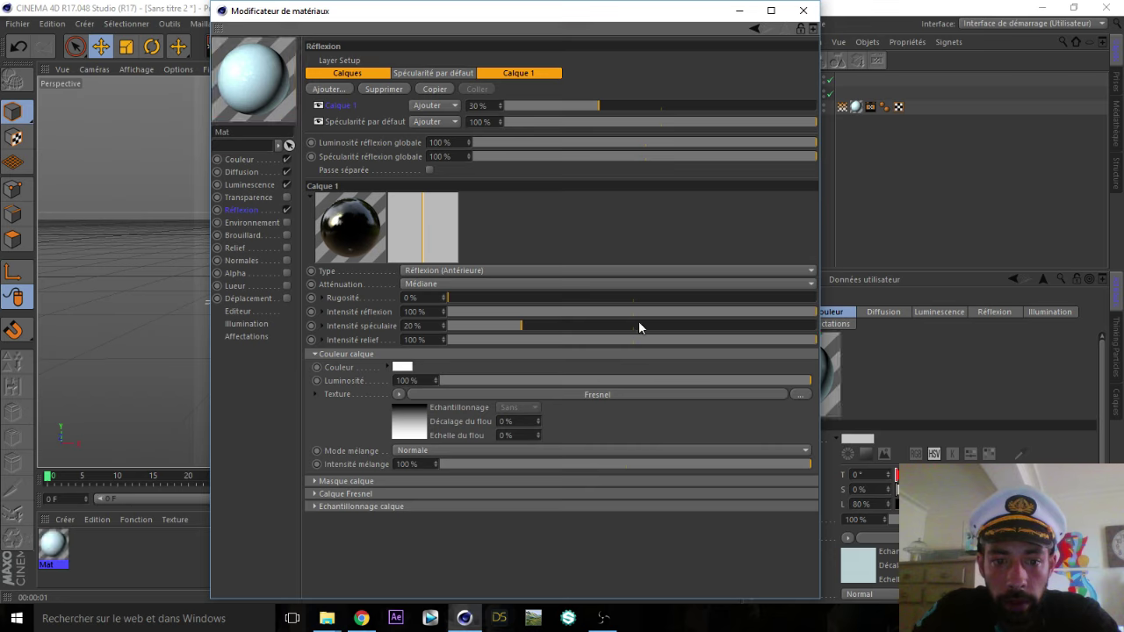
Step: Set Calque 1's reflection intensity to 74%, Luminosité to 63% and Intensité mélange to 78%, and close the material editor
{"action": "left_click_drag", "start_coordinate": [708, 311], "coordinate": [721, 311]}
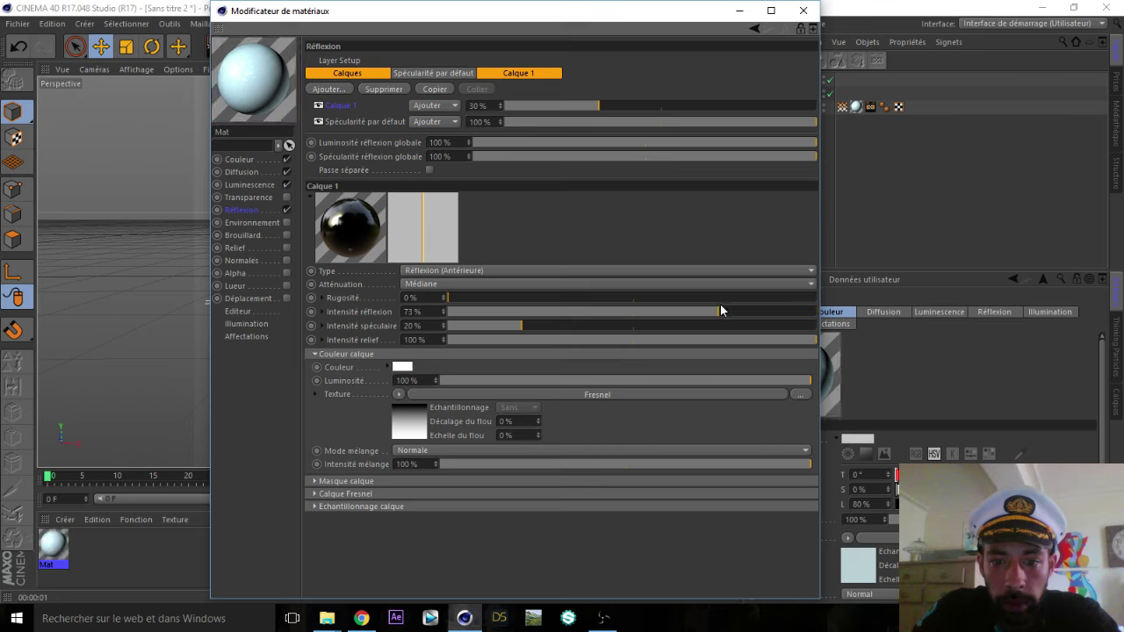
{"action": "left_click", "coordinate": [674, 381]}
{"action": "left_click", "coordinate": [730, 464]}
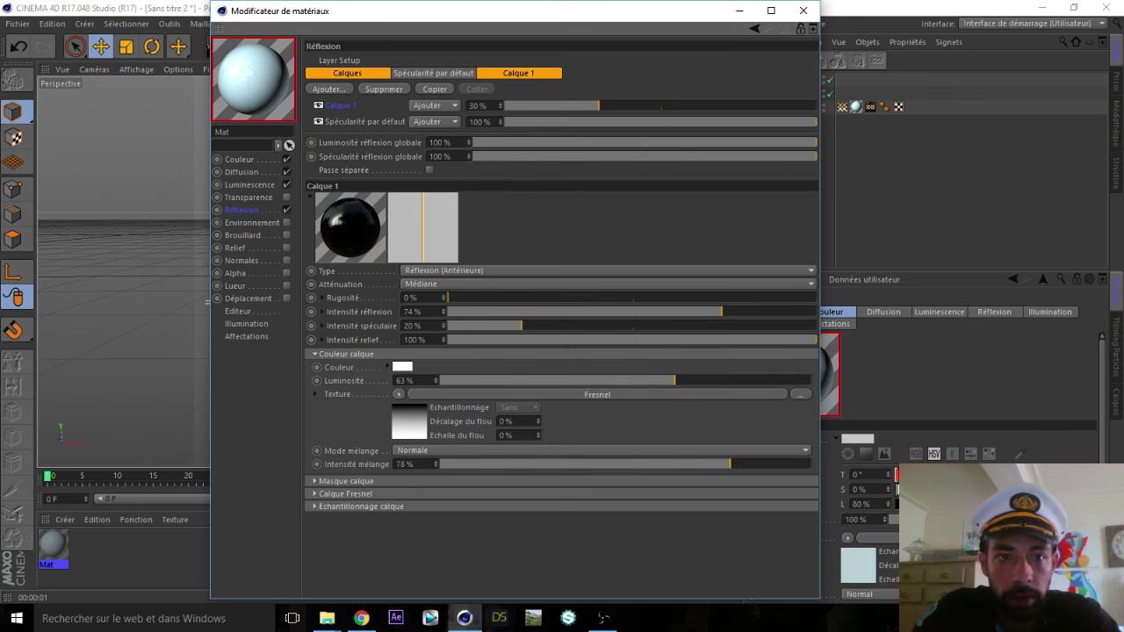
{"action": "left_click", "coordinate": [803, 11]}
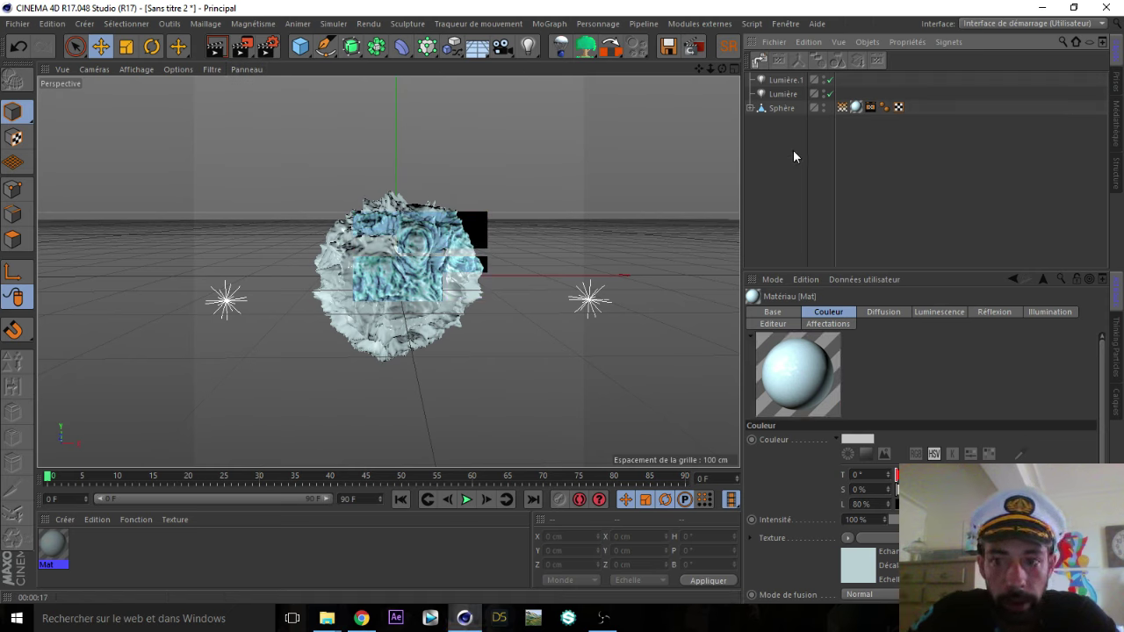
Step: Replace the Sphère's material with a new default grey material and render the asteroid in the viewport and the Visualiseur
{"action": "double_click", "coordinate": [87, 551]}
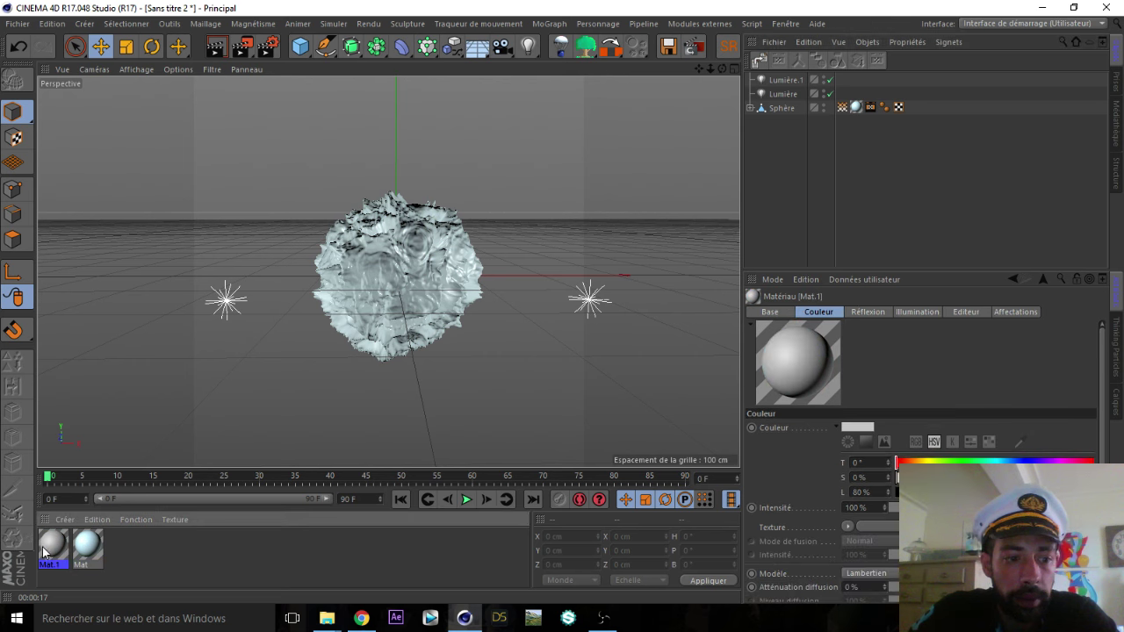
{"action": "left_click_drag", "start_coordinate": [860, 112], "coordinate": [856, 107]}
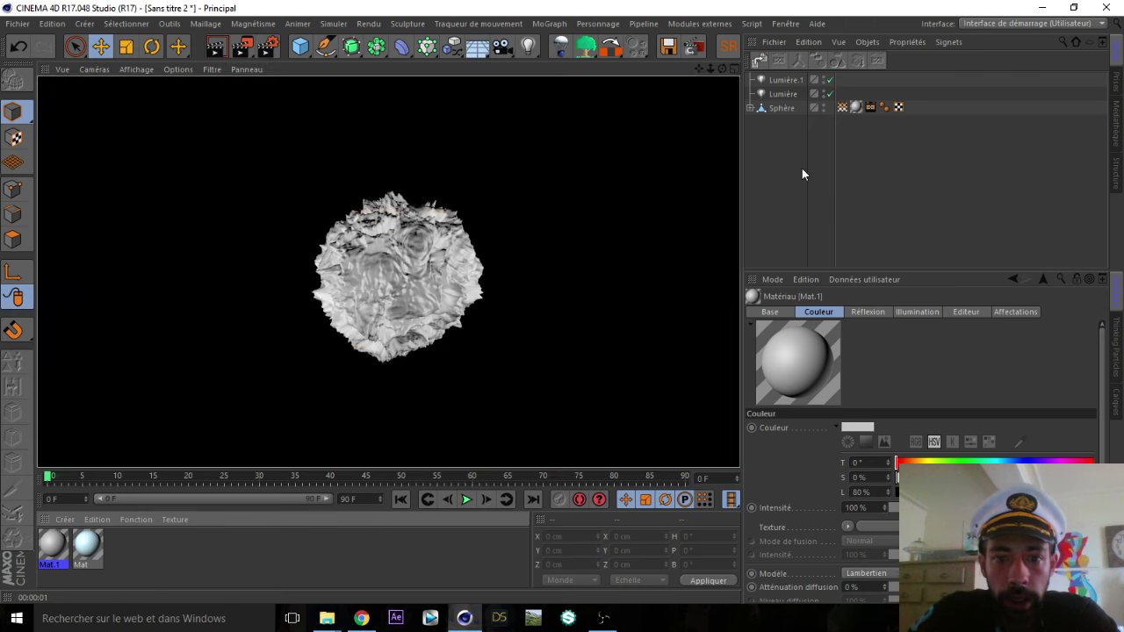
{"action": "left_click", "coordinate": [802, 169]}
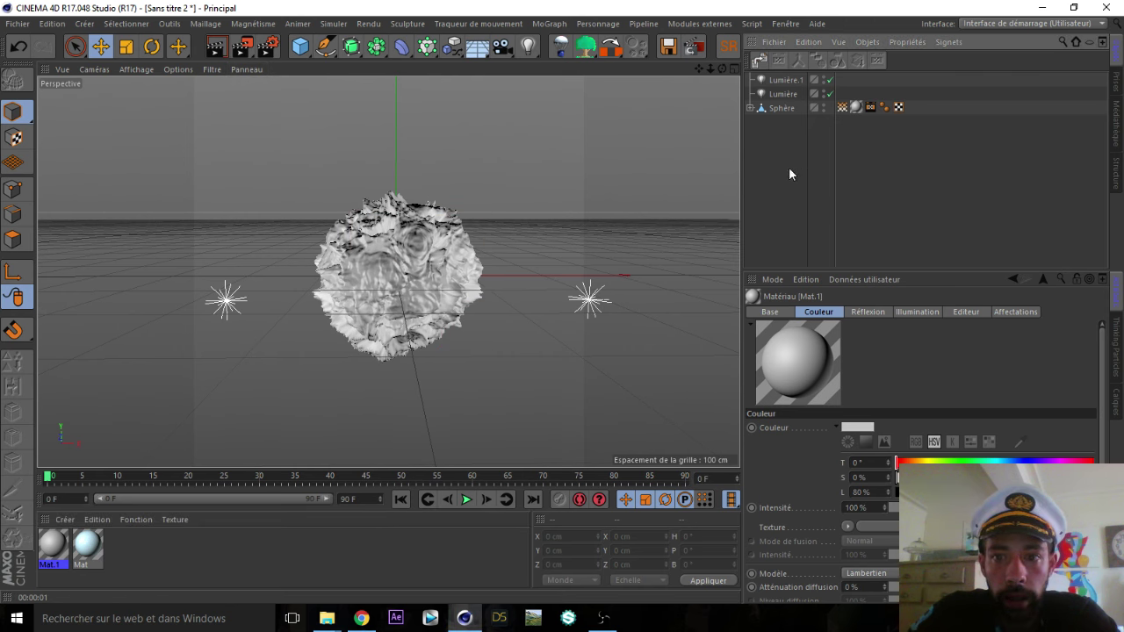
{"action": "left_click", "coordinate": [255, 54]}
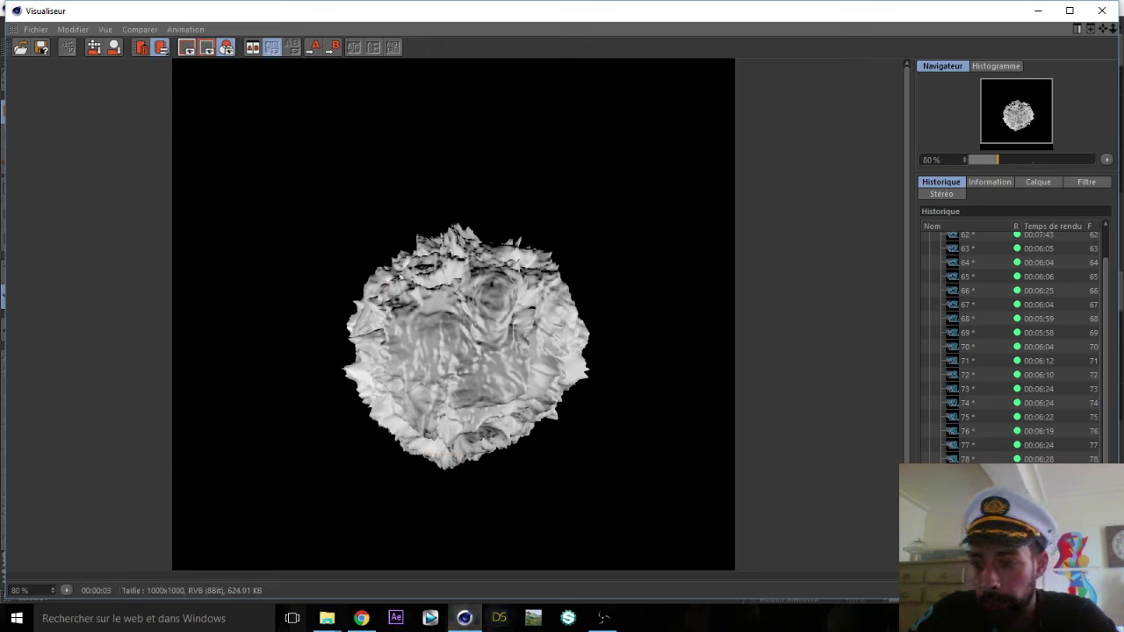
{"action": "left_click", "coordinate": [1100, 11]}
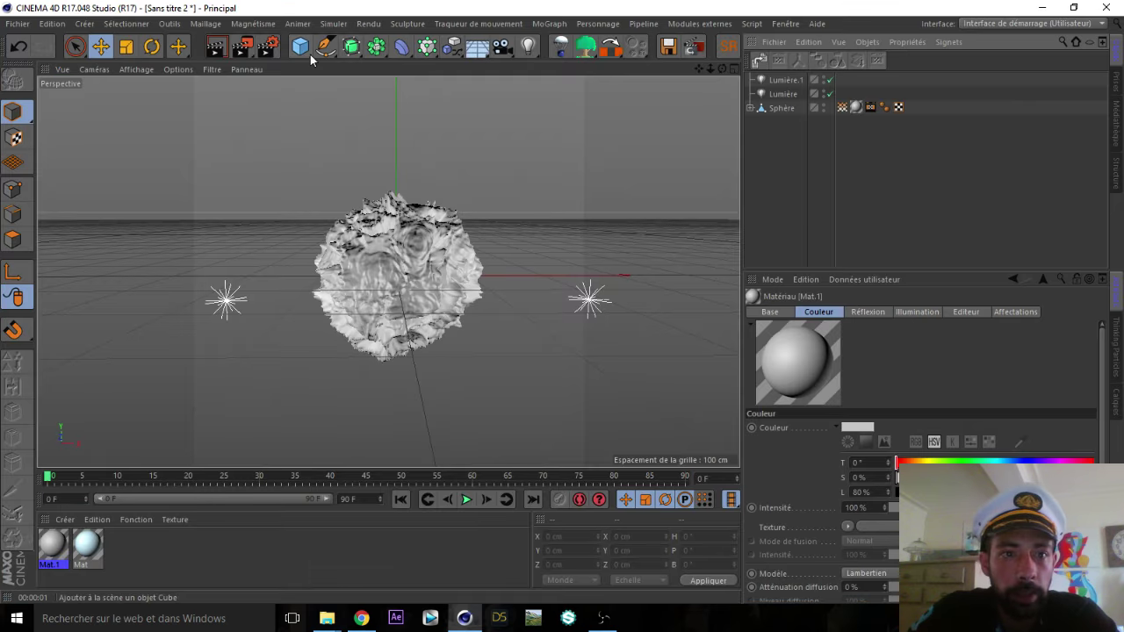
Step: Add the Occlusion ambiante effect to the render settings and render to the Visualiseur, overwriting perso.png
{"action": "left_click", "coordinate": [267, 47]}
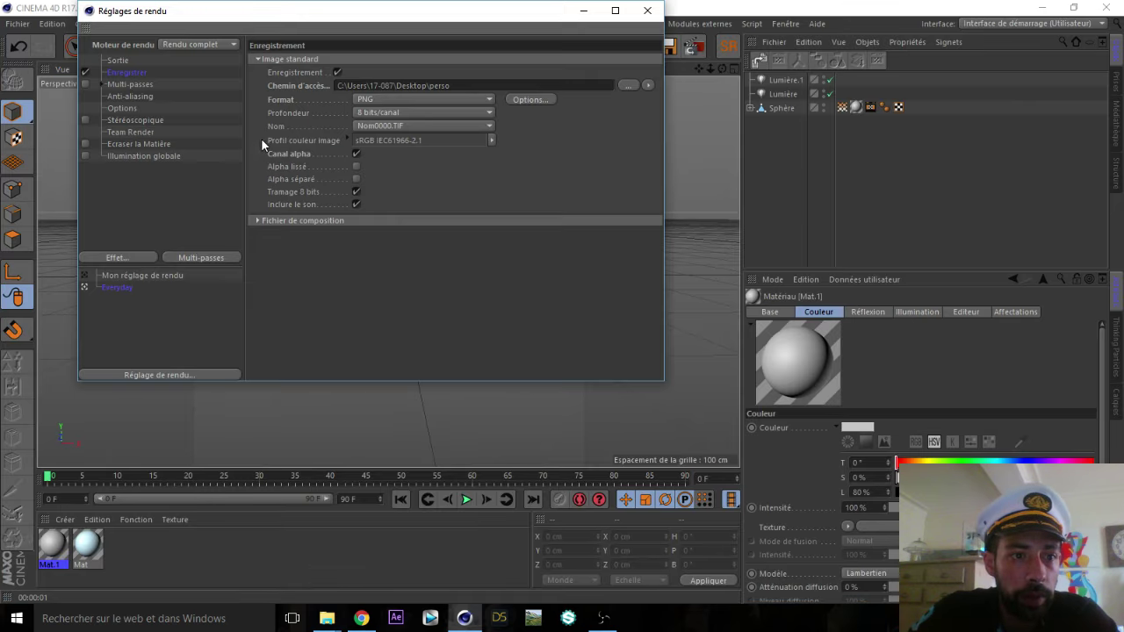
{"action": "left_click", "coordinate": [125, 260]}
{"action": "left_click", "coordinate": [175, 422]}
{"action": "left_click", "coordinate": [647, 12]}
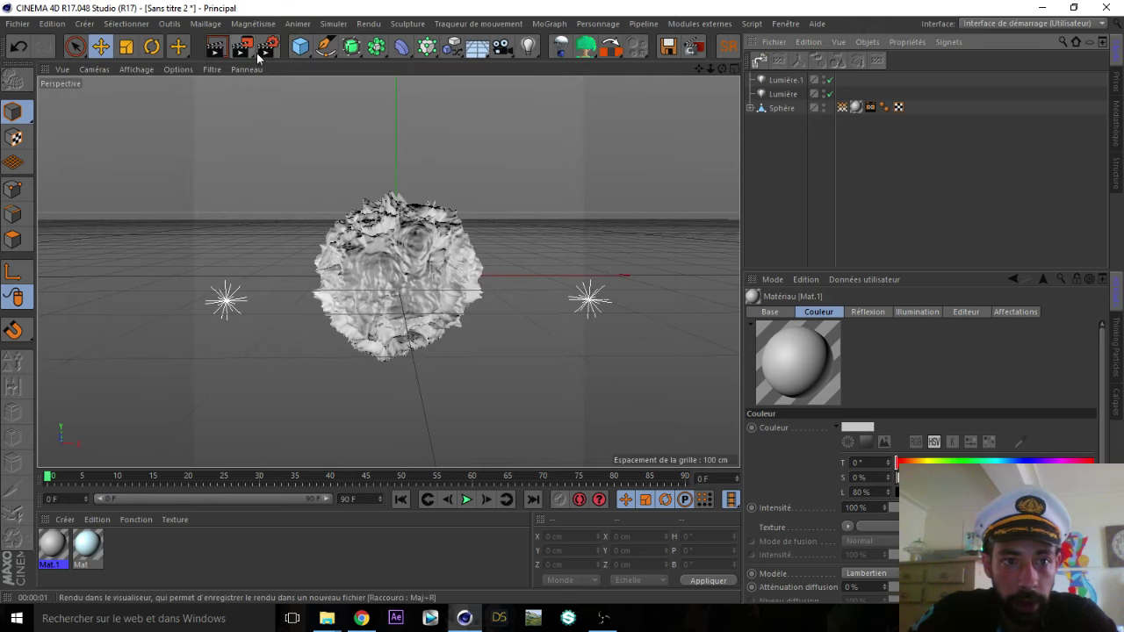
{"action": "left_click", "coordinate": [257, 52]}
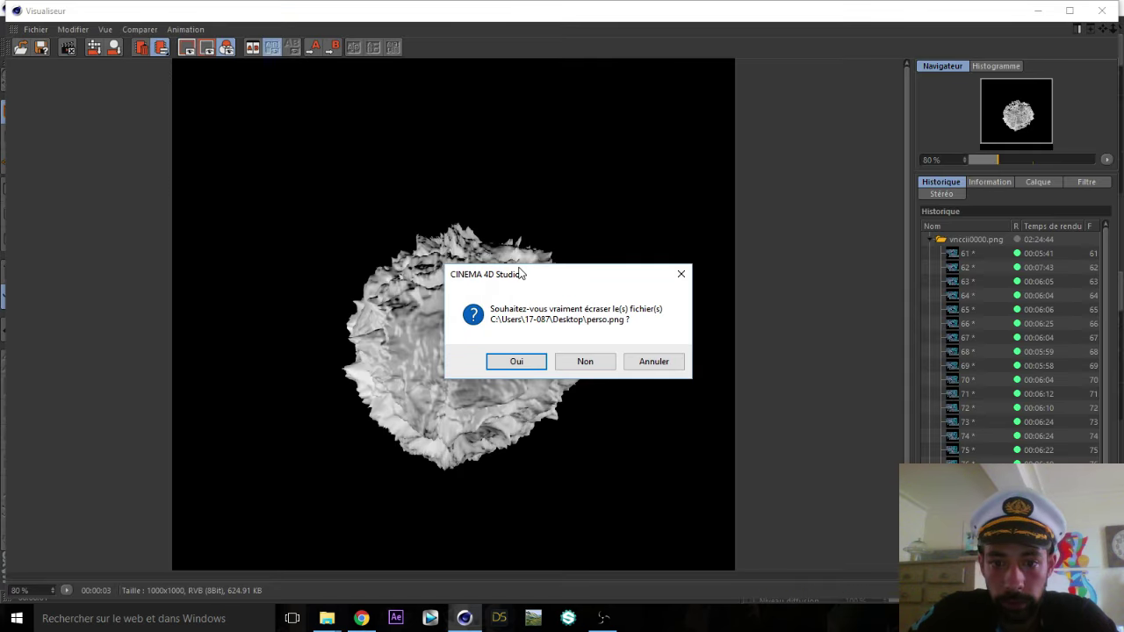
{"action": "left_click", "coordinate": [515, 360]}
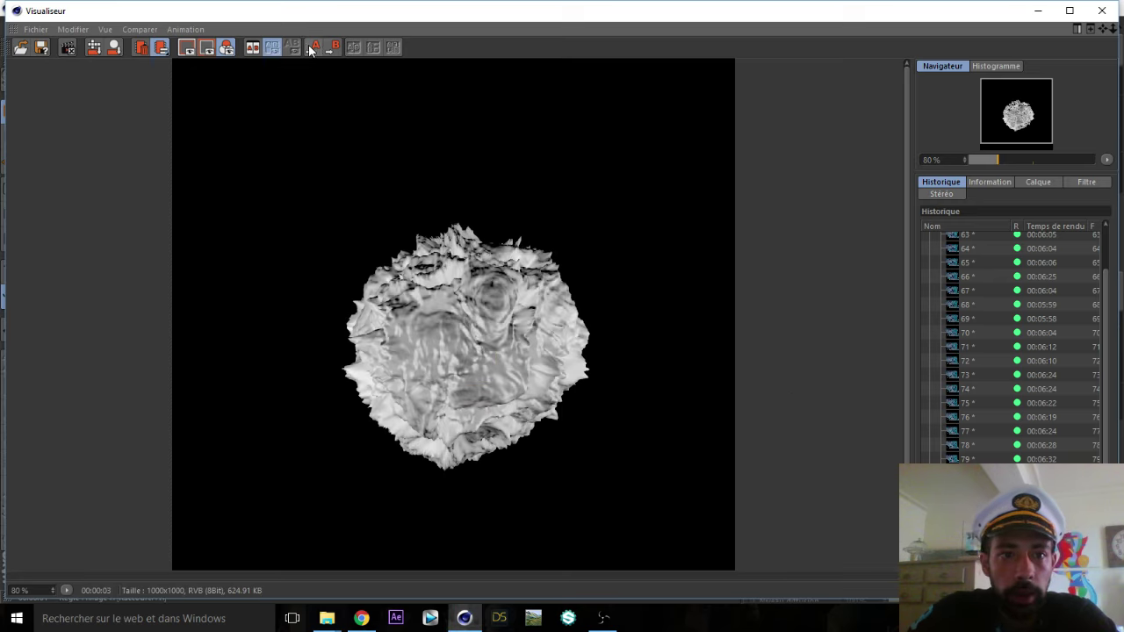
Step: Compare the renders with and without ambient occlusion as A and B using the split line, and close the Visualiseur
{"action": "left_click", "coordinate": [973, 516]}
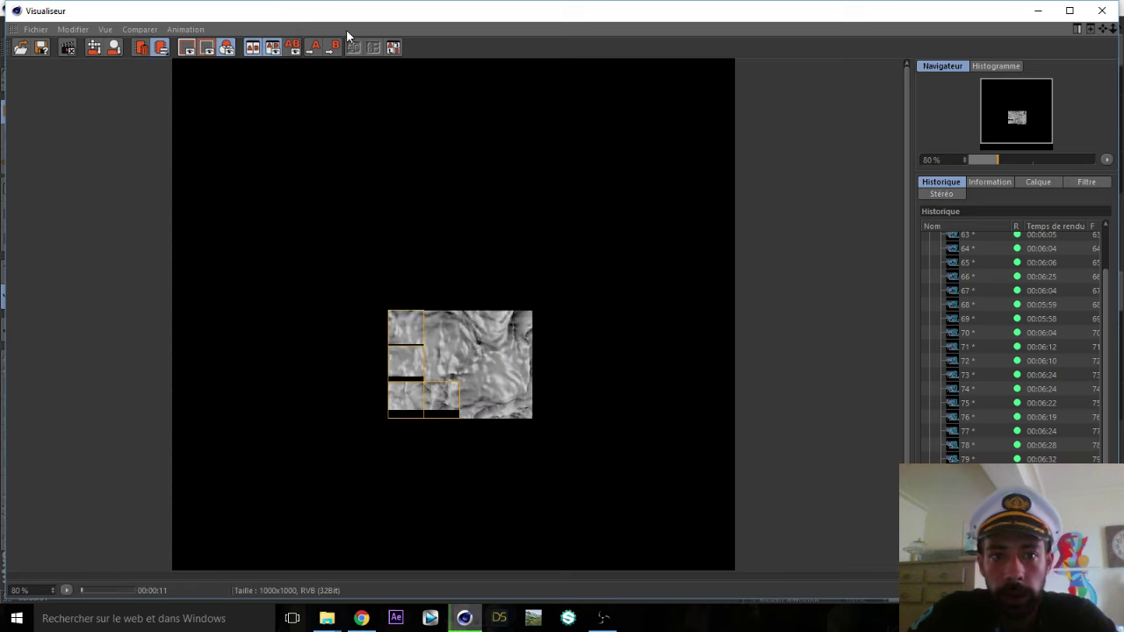
{"action": "left_click", "coordinate": [333, 48]}
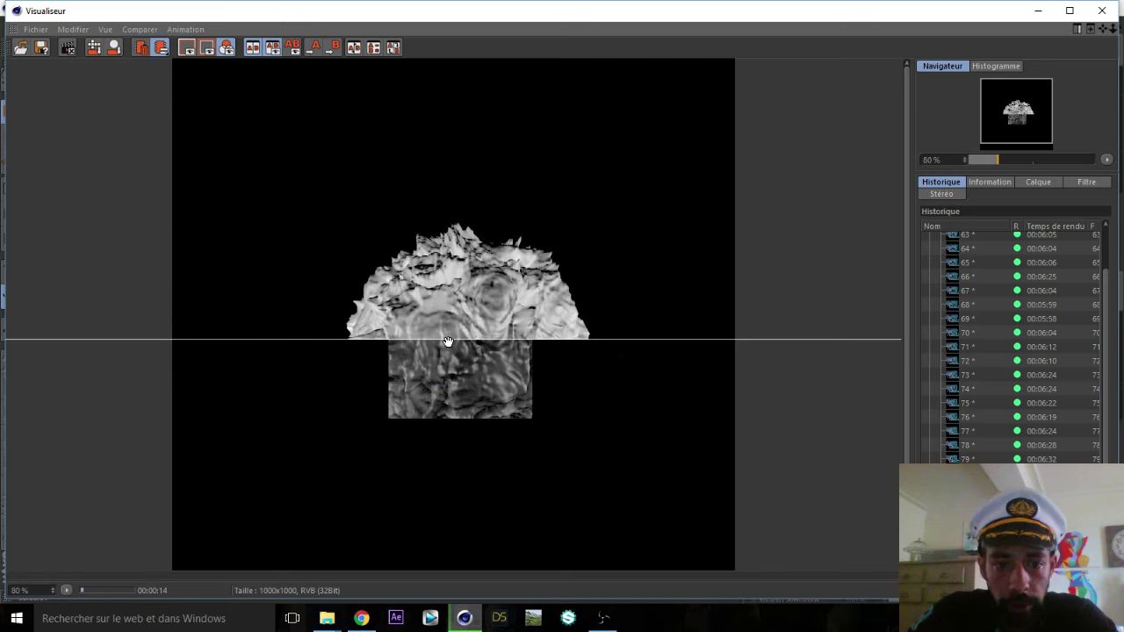
{"action": "left_click_drag", "start_coordinate": [452, 339], "coordinate": [526, 203]}
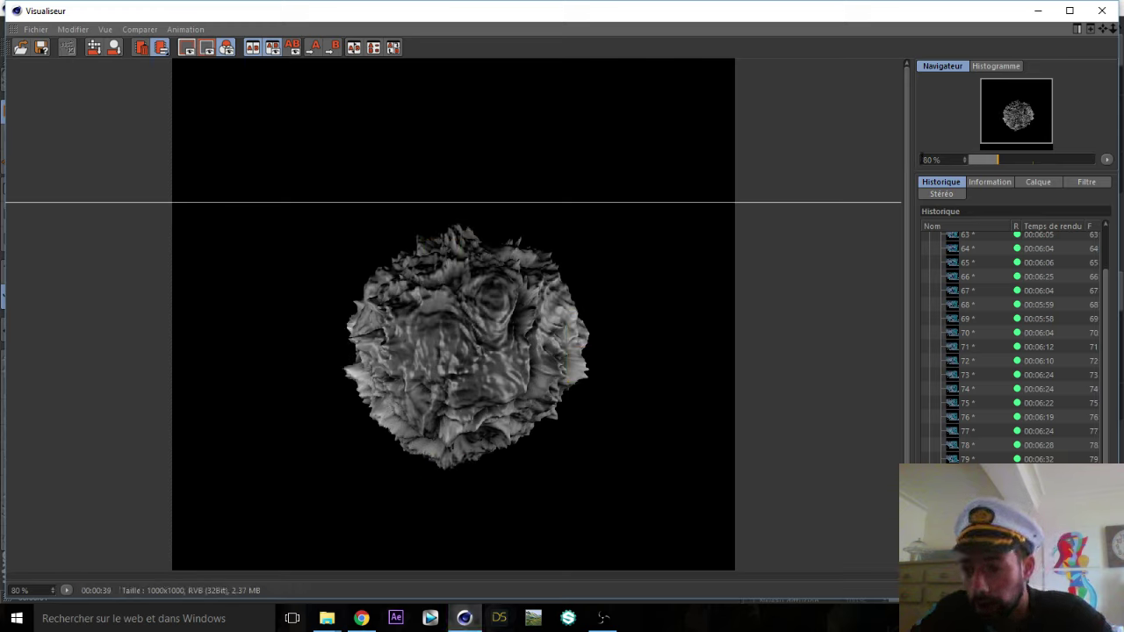
{"action": "left_click", "coordinate": [971, 562]}
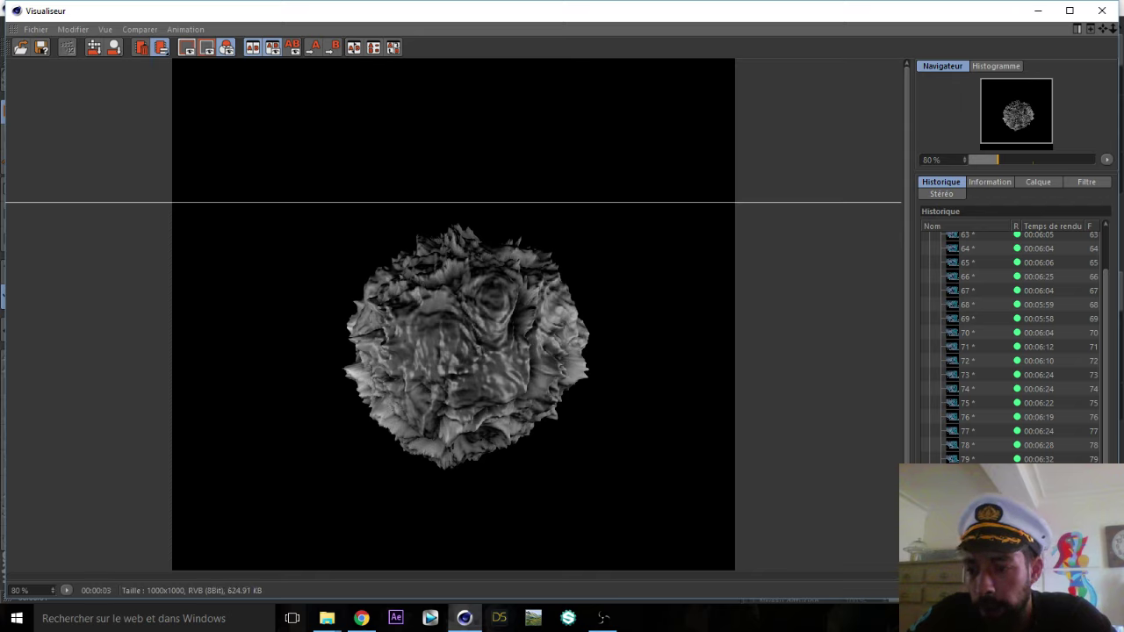
{"action": "left_click", "coordinate": [971, 576]}
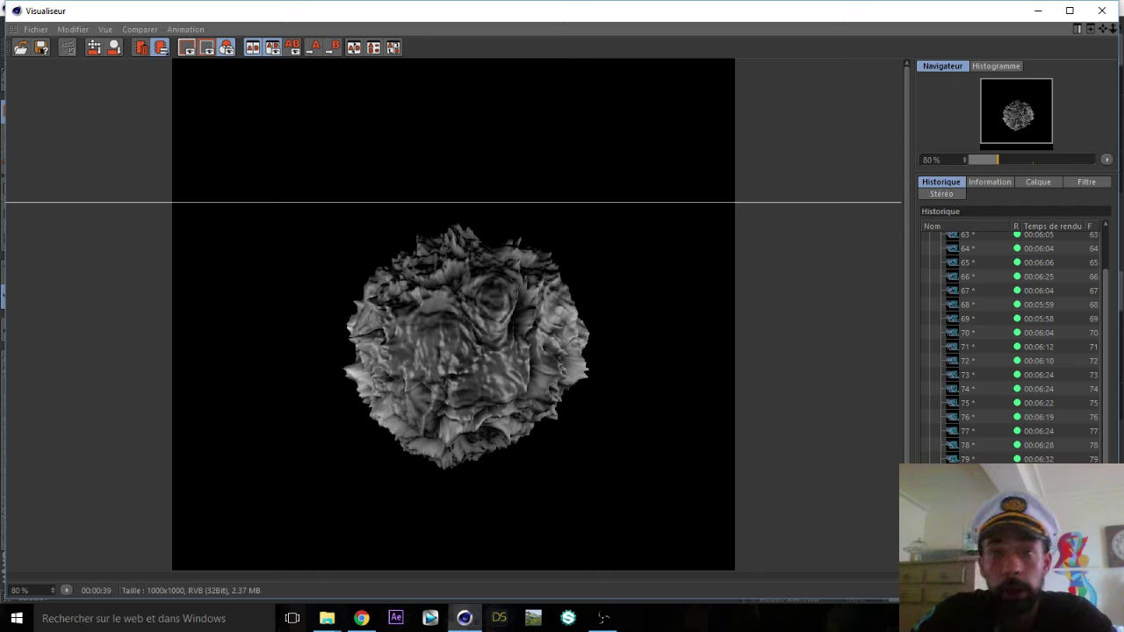
{"action": "left_click", "coordinate": [1092, 10]}
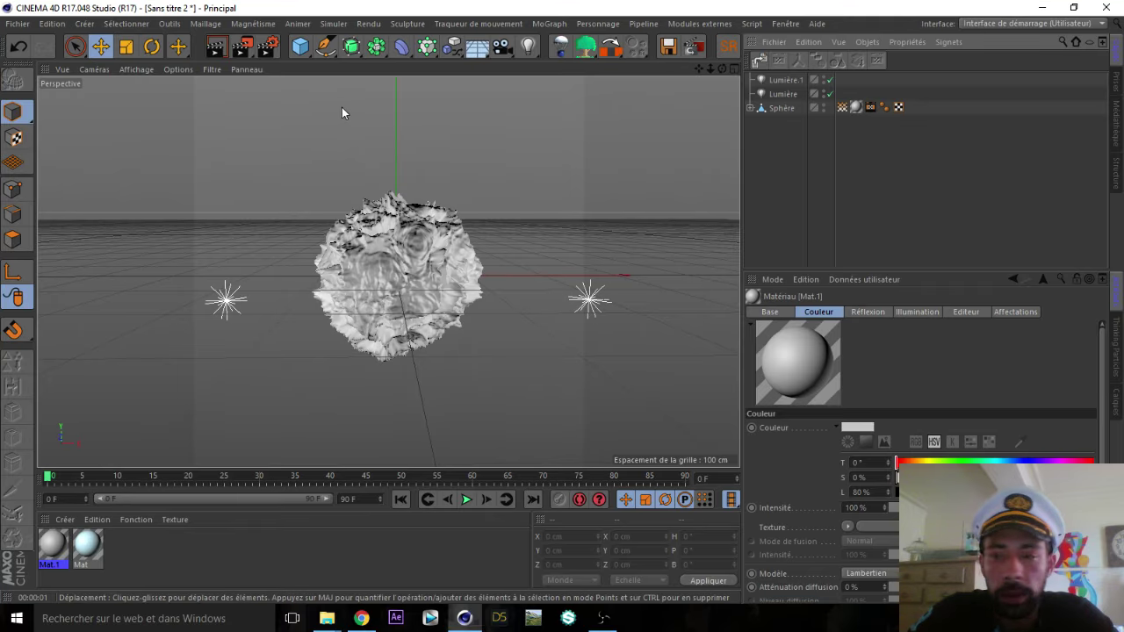
Step: Disable the Occlusion ambiante effect in the render settings and close them
{"action": "left_click", "coordinate": [268, 46]}
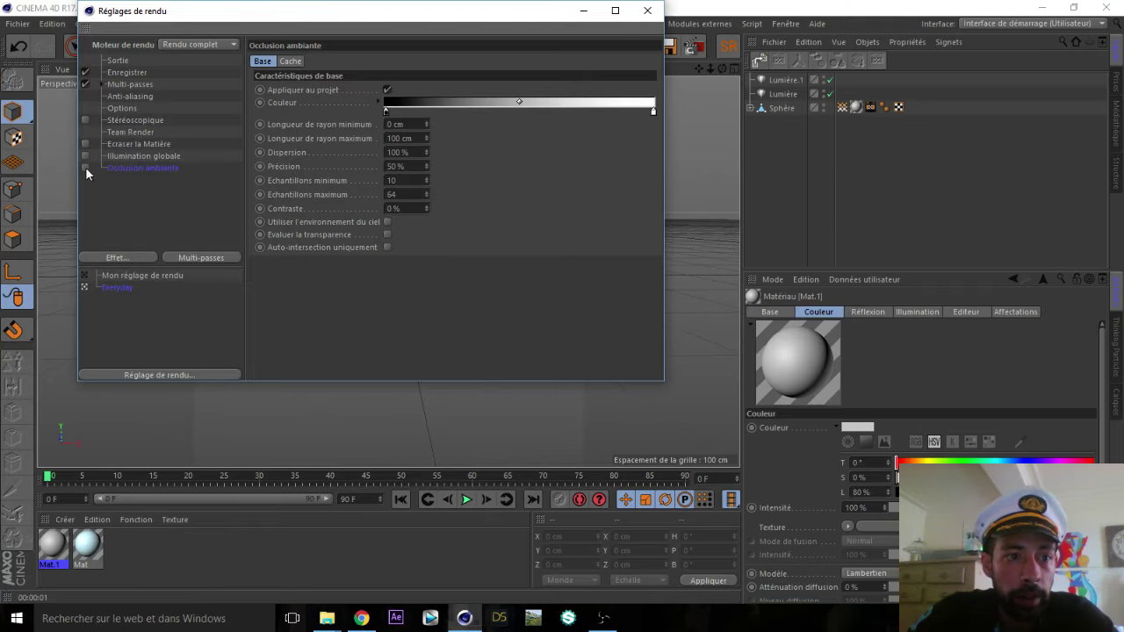
{"action": "left_click", "coordinate": [86, 169]}
{"action": "left_click", "coordinate": [649, 15]}
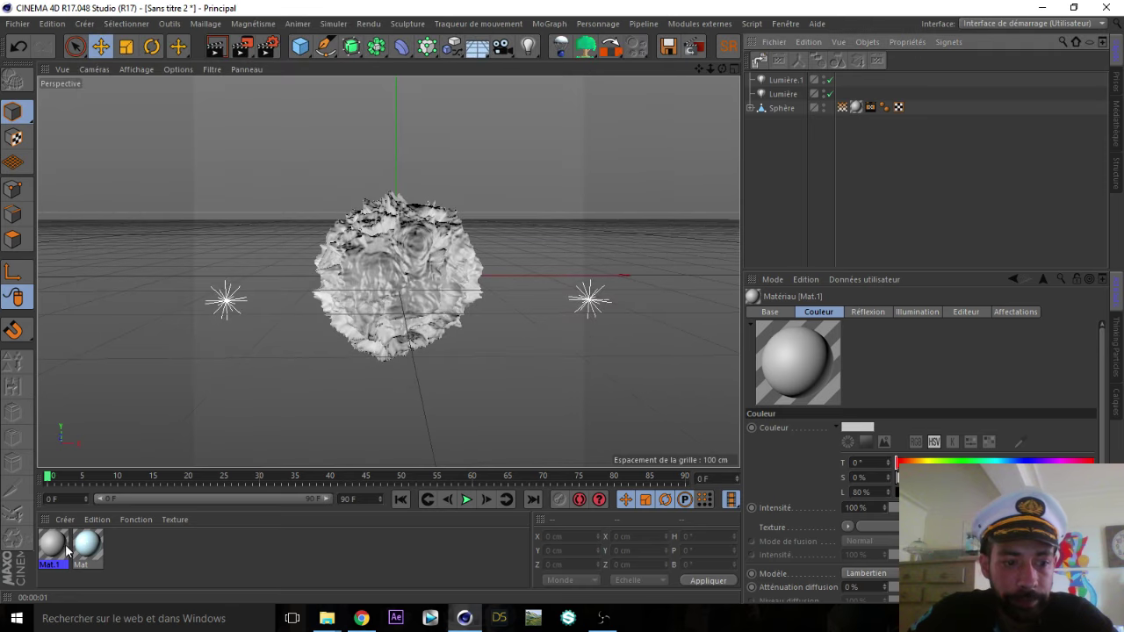
Step: Enable the Diffusion channel of material Mat.1 and load the Carte d'influence shader as its texture
{"action": "left_click_drag", "start_coordinate": [55, 552], "coordinate": [822, 262]}
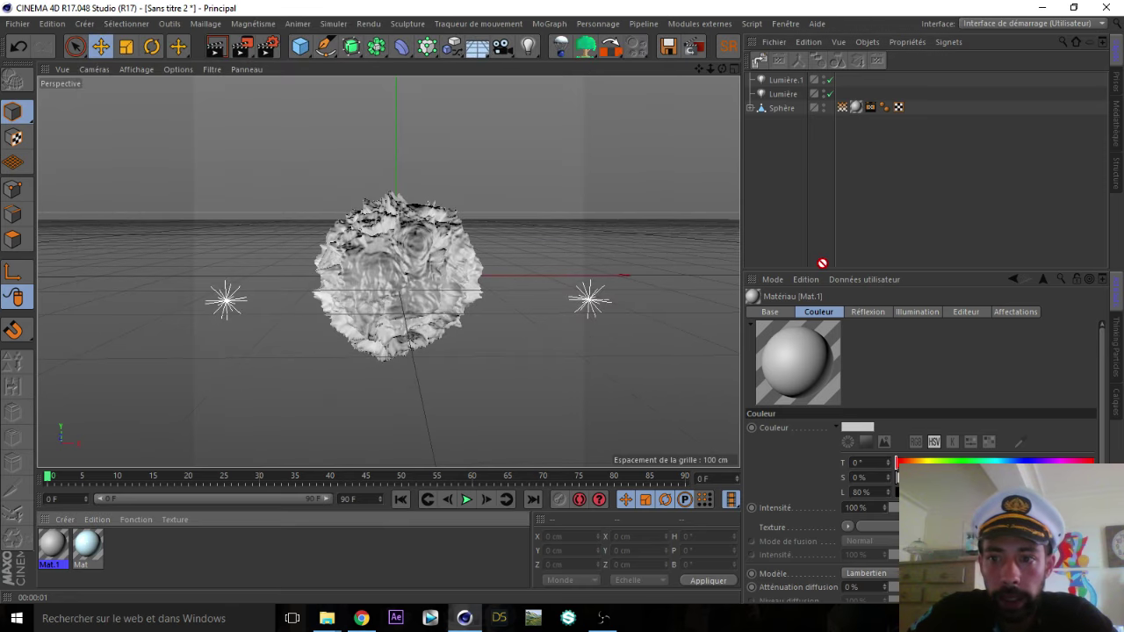
{"action": "double_click", "coordinate": [56, 559]}
{"action": "left_click", "coordinate": [242, 172]}
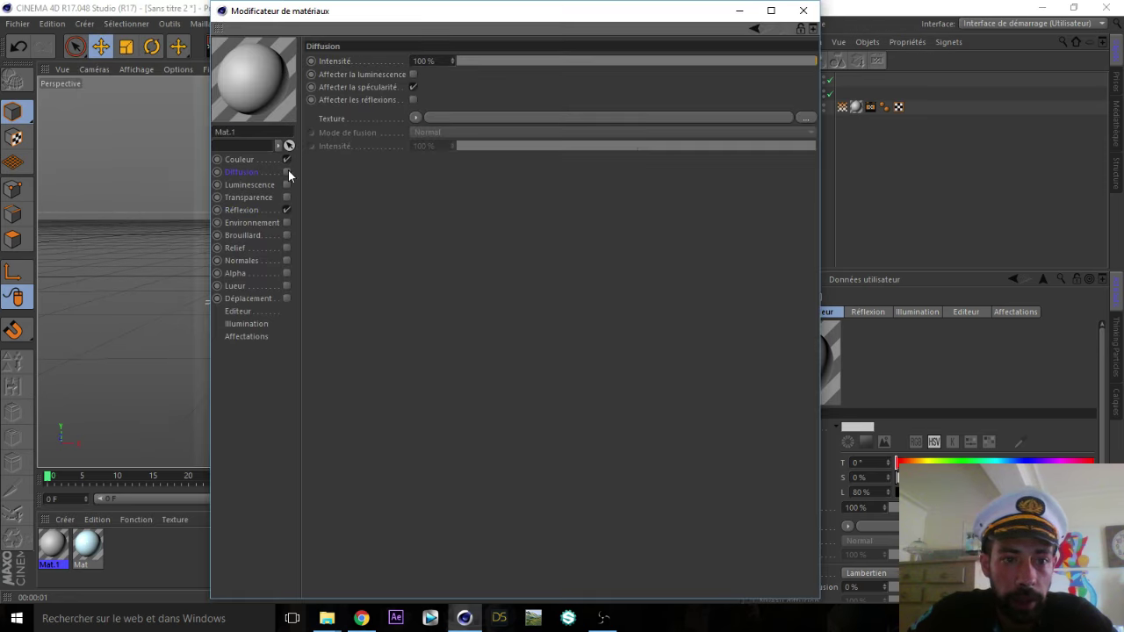
{"action": "left_click", "coordinate": [287, 173]}
{"action": "left_click", "coordinate": [415, 118]}
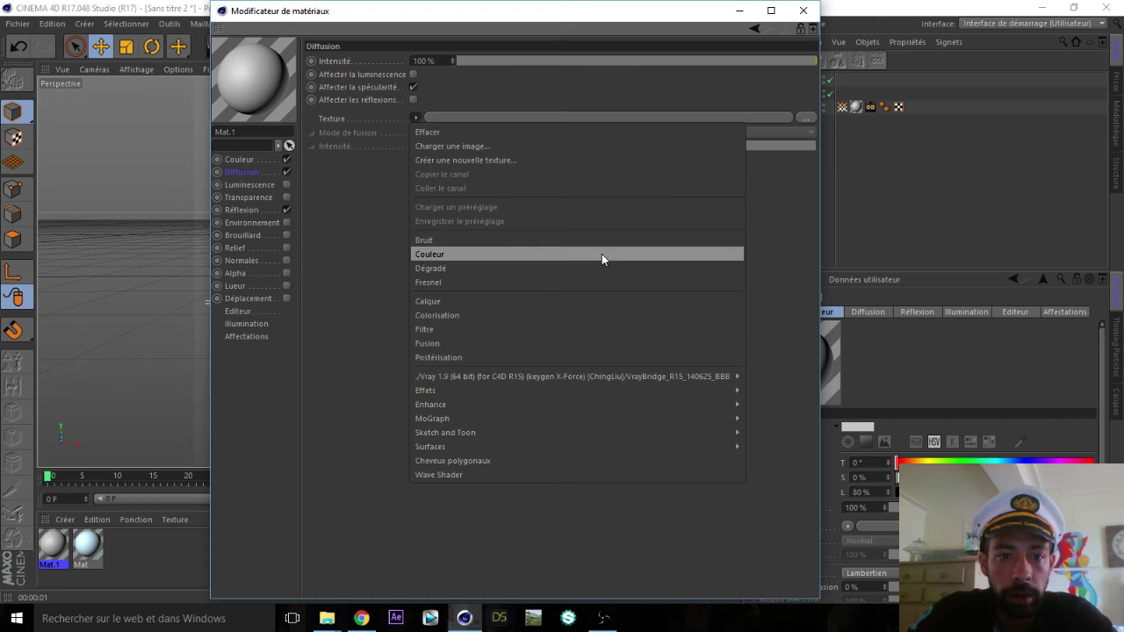
{"action": "mouse_move", "coordinate": [601, 392]}
{"action": "left_click", "coordinate": [770, 344]}
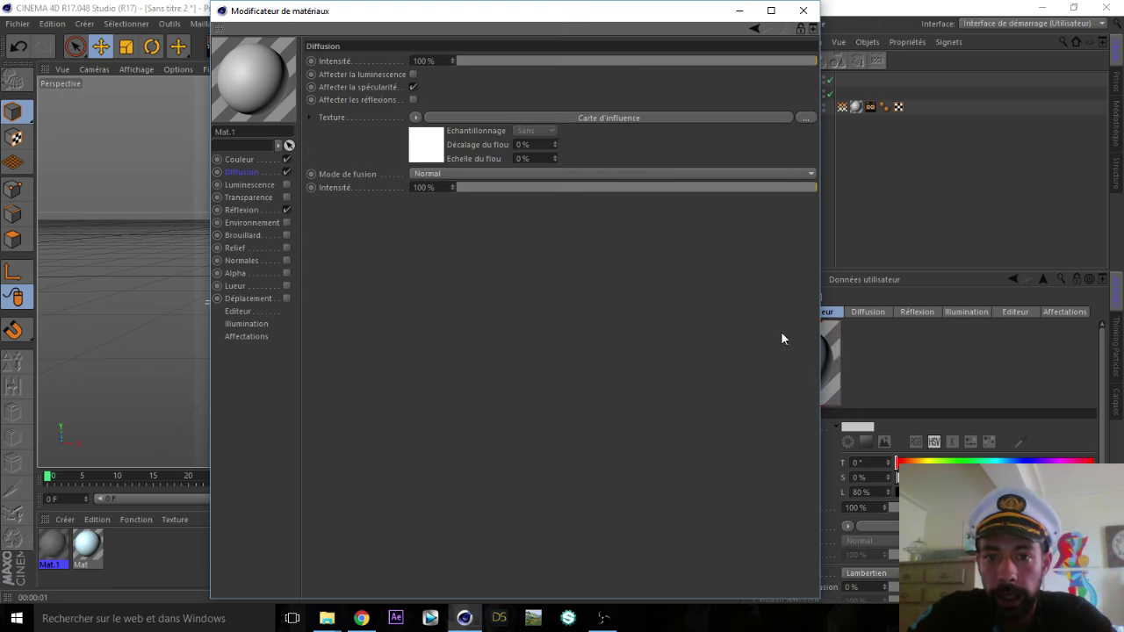
Step: Link the Sphère.Carte de crasse tag to the Diffusion shader's Carte d'influence field and close the material editor
{"action": "left_click", "coordinate": [703, 118]}
{"action": "left_click_drag", "start_coordinate": [844, 111], "coordinate": [663, 162]}
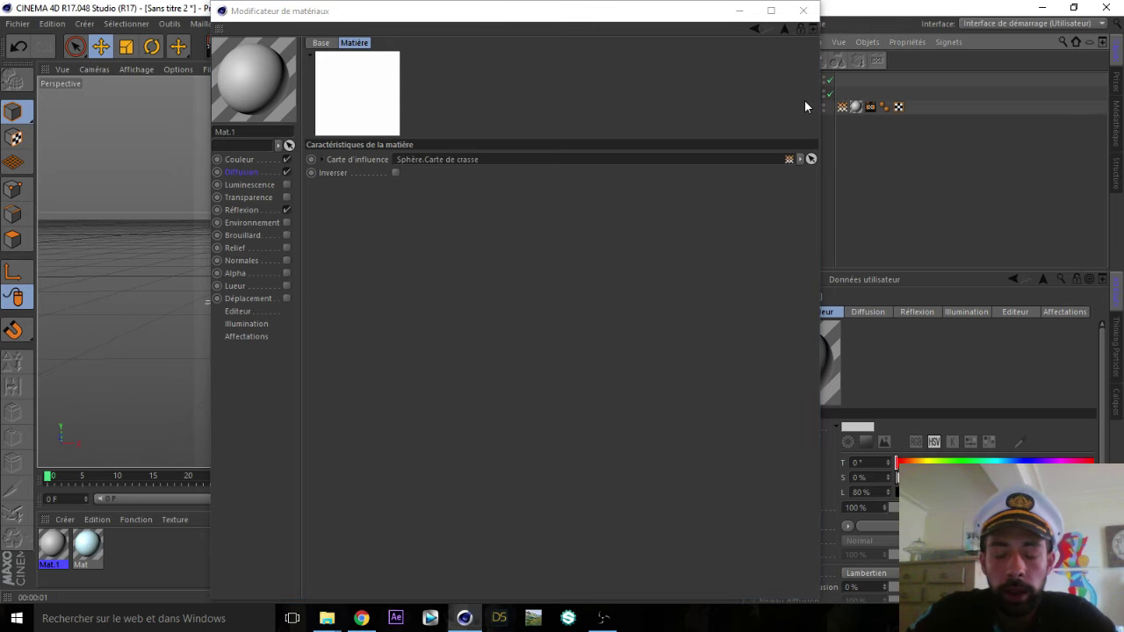
{"action": "left_click", "coordinate": [841, 107]}
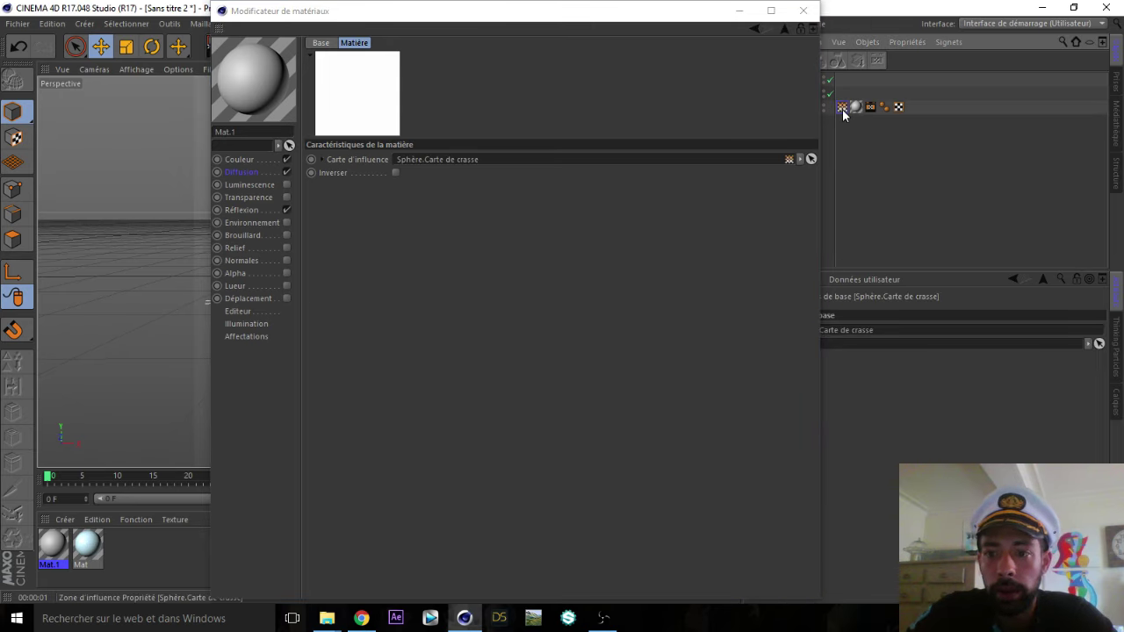
{"action": "left_click_drag", "start_coordinate": [676, 30], "coordinate": [637, 45]}
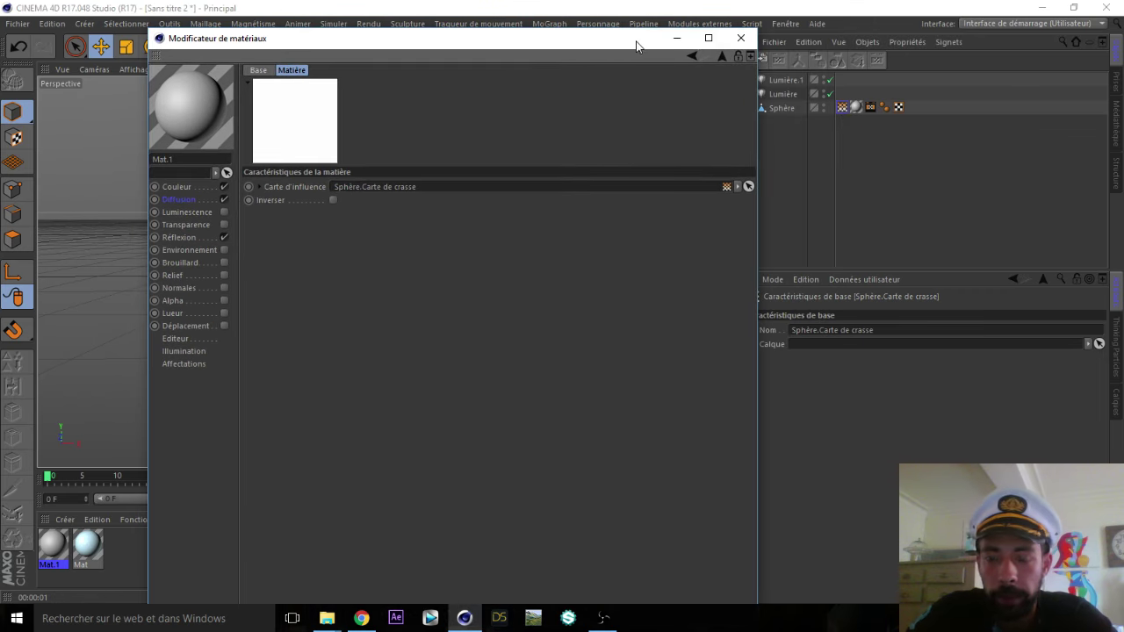
{"action": "left_click", "coordinate": [742, 40]}
Step: Render the asteroid with the diffusion influence map to the Visualiseur and compare it with the stored render using the A/B split line
{"action": "left_click", "coordinate": [237, 46]}
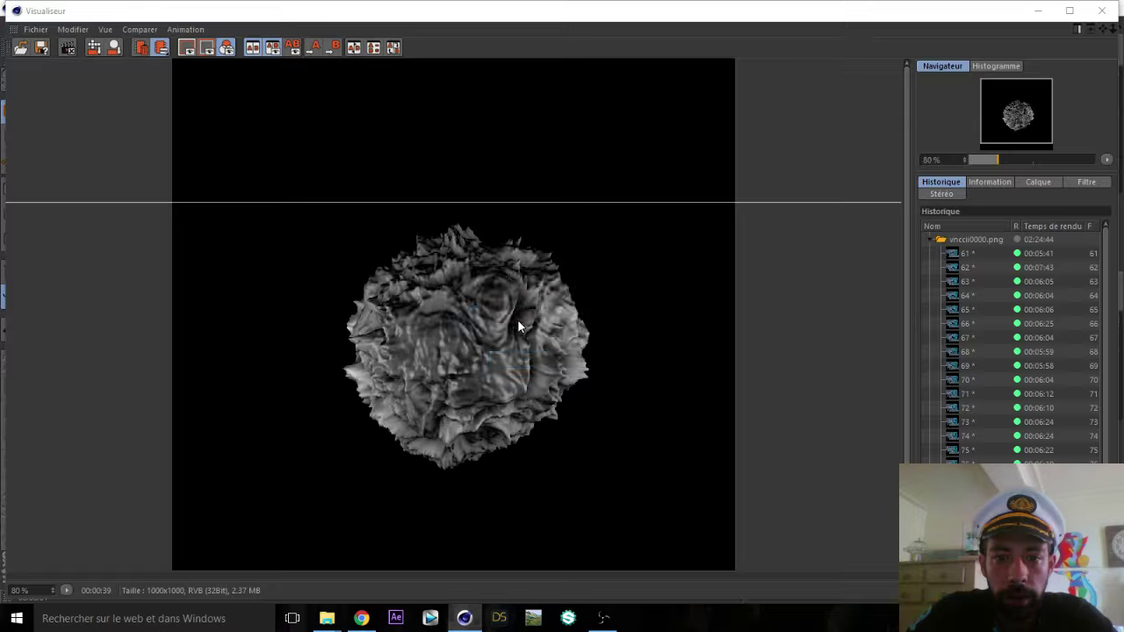
{"action": "left_click", "coordinate": [516, 361]}
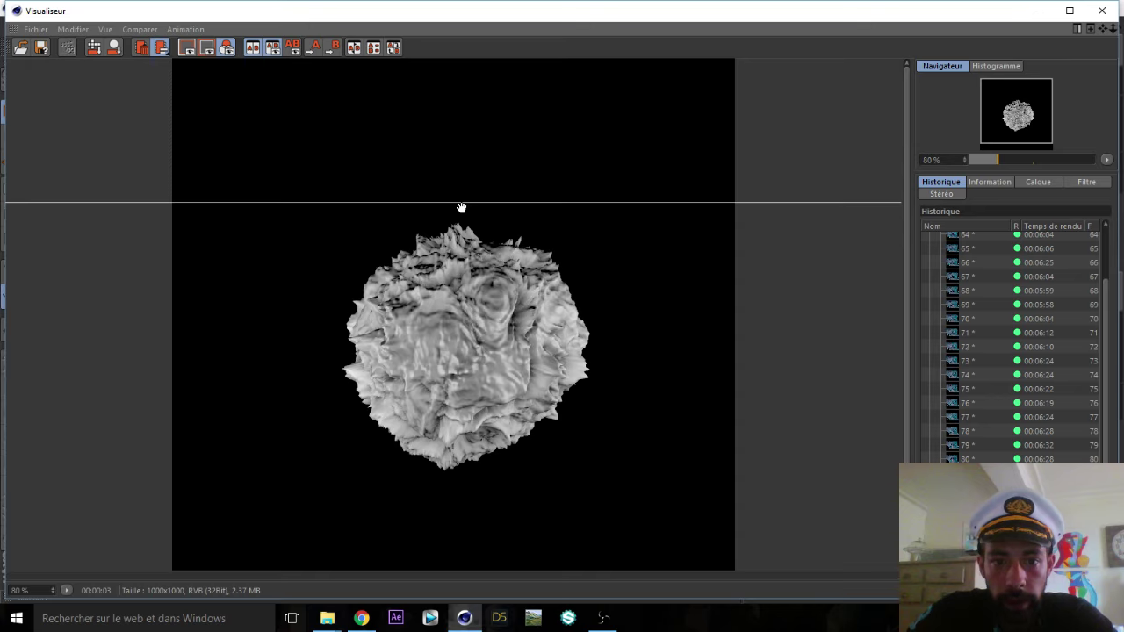
{"action": "left_click_drag", "start_coordinate": [465, 202], "coordinate": [488, 516]}
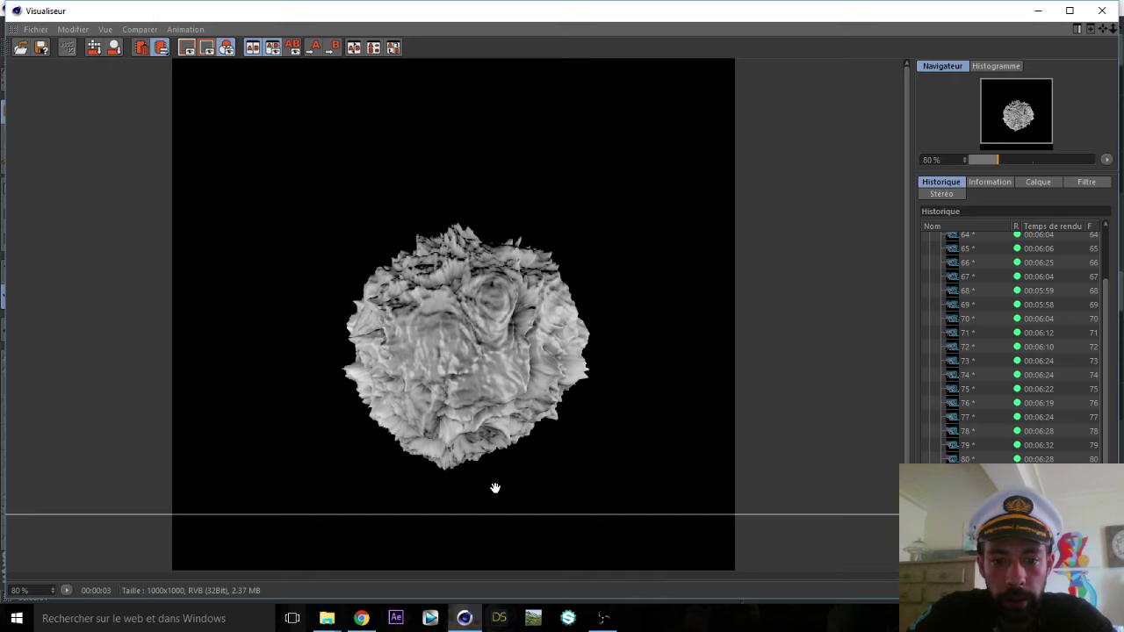
{"action": "left_click_drag", "start_coordinate": [484, 513], "coordinate": [488, 414]}
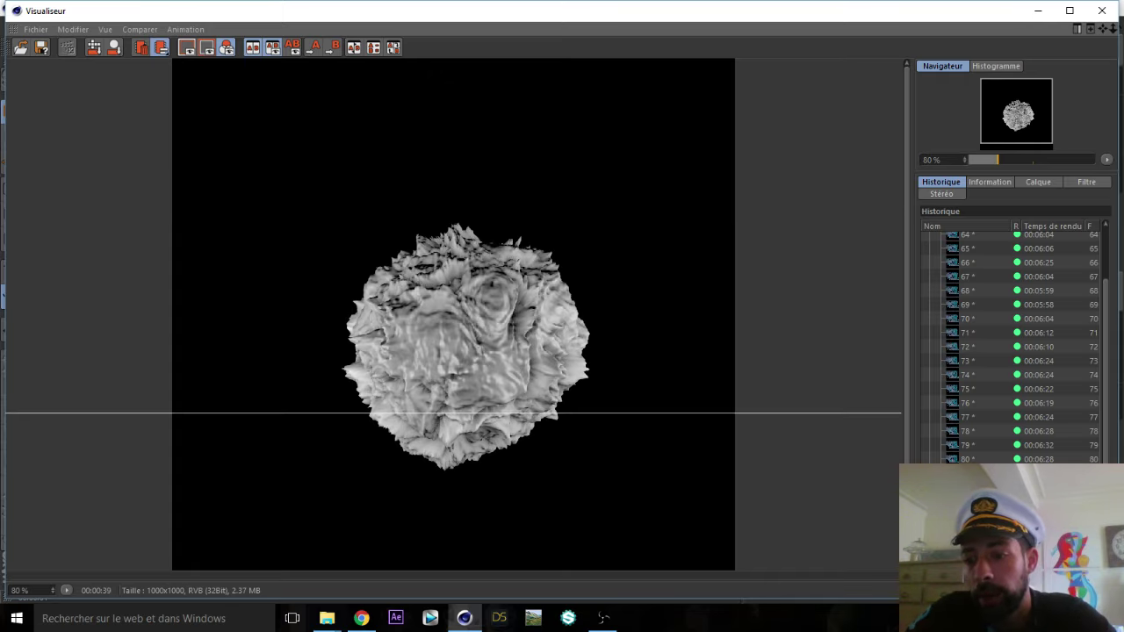